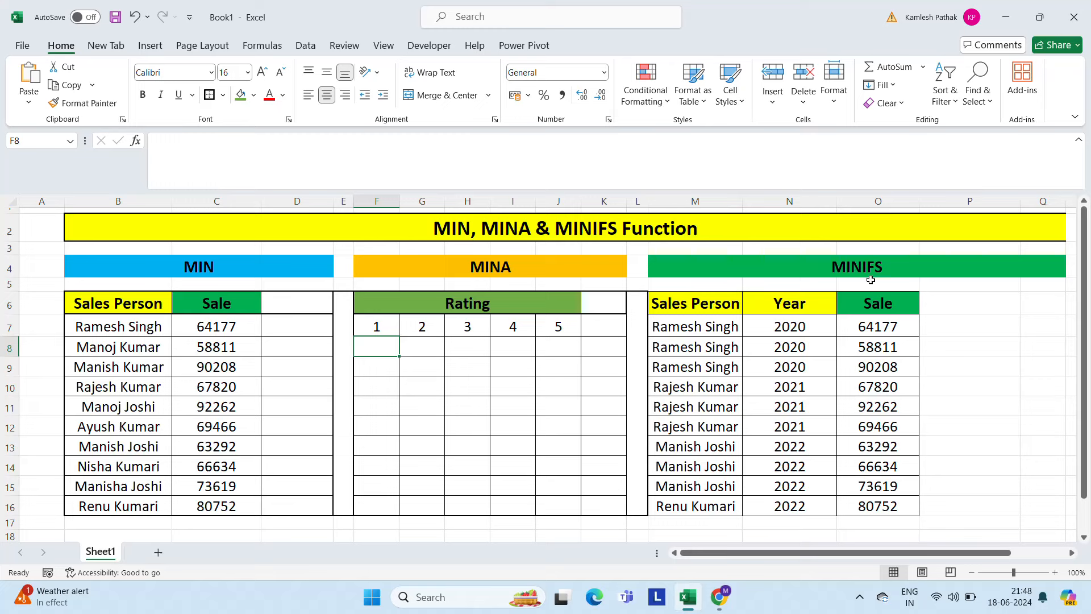
# Step: Examine the MINIFS section and its table of sales persons, years and sales
pyautogui.click(871, 280)
pyautogui.press('Up')
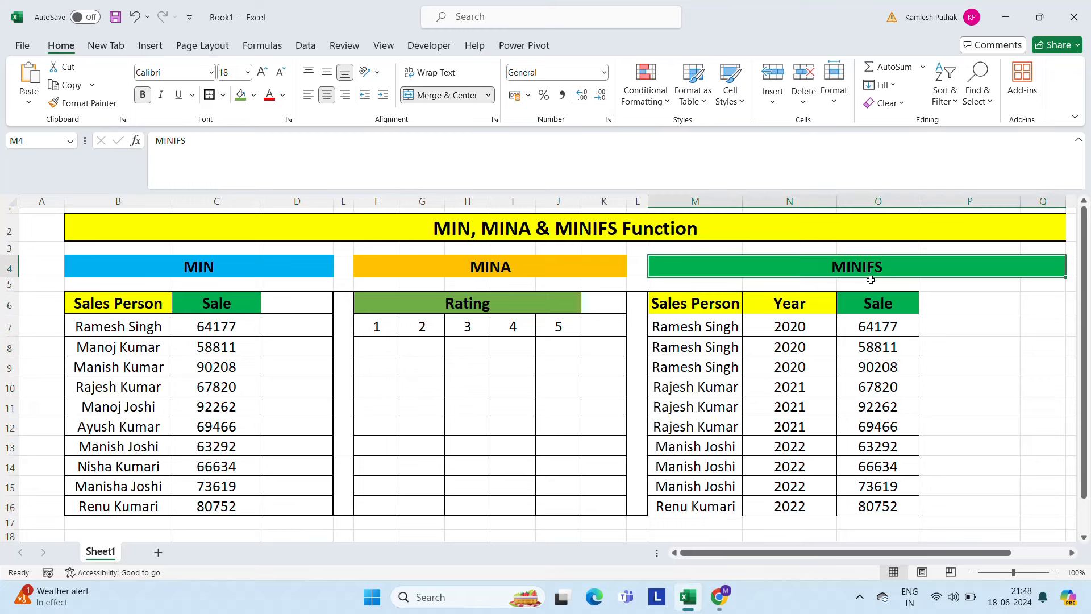
pyautogui.press('Down')
pyautogui.press('Down')
pyautogui.press('Down')
pyautogui.press('Left')
pyautogui.press('Left')
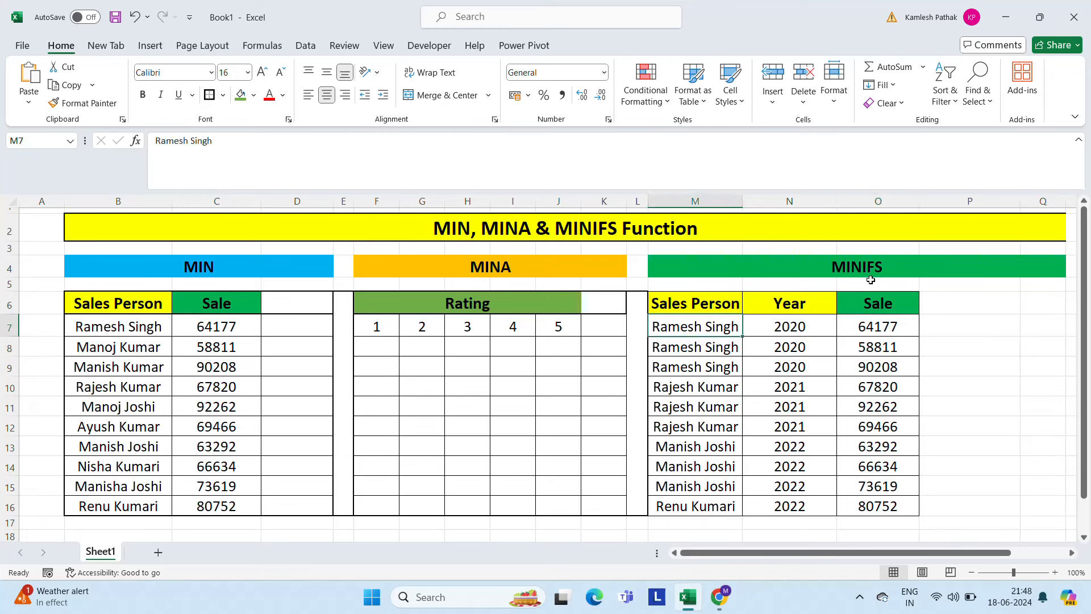
pyautogui.press('Right')
pyautogui.press('Right')
pyautogui.press('Right')
# Step: Enter the formula =MIN(C7:C16) in cell D7 to get the smallest sale in the MIN section
pyautogui.click(198, 267)
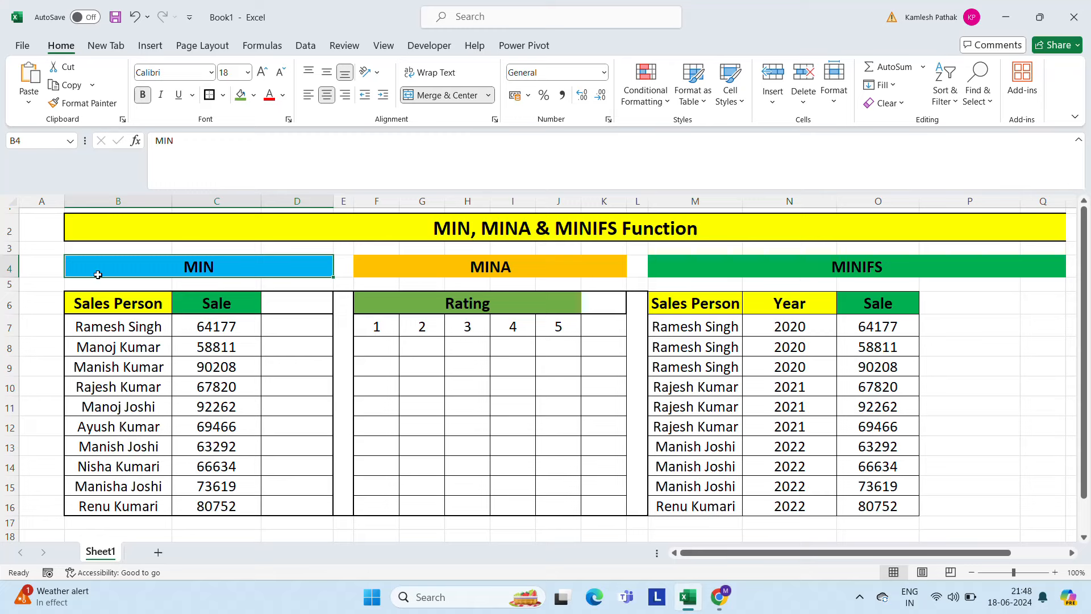
pyautogui.click(115, 323)
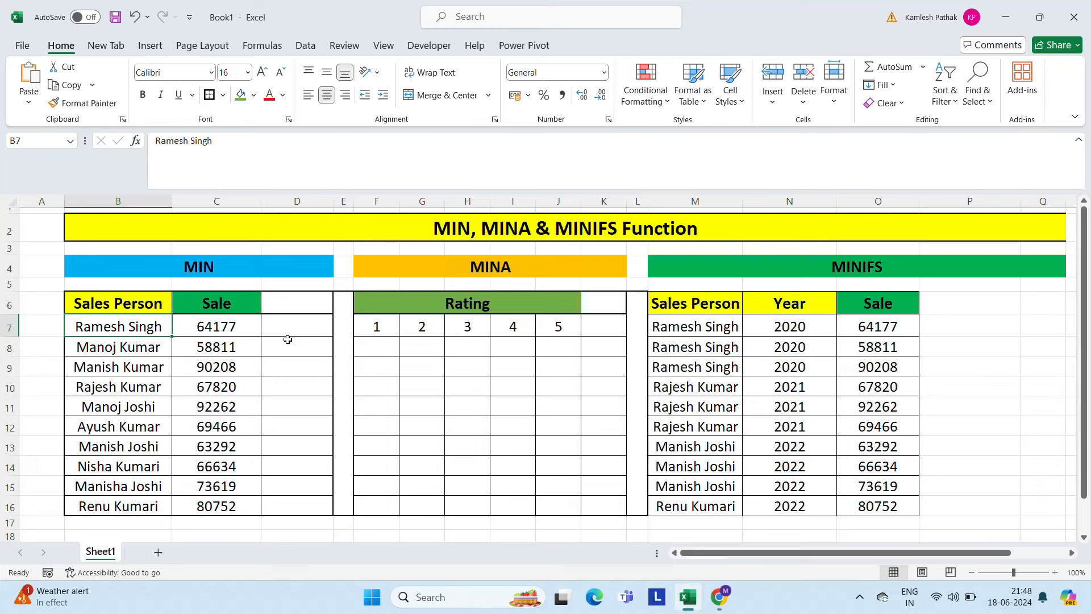
pyautogui.click(309, 326)
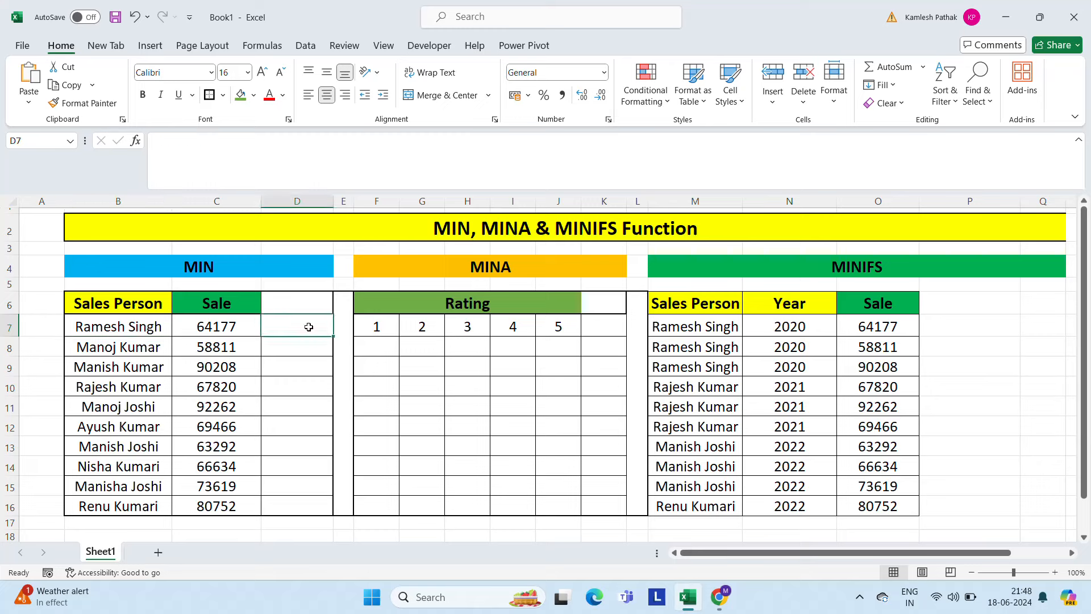
pyautogui.write('=min')
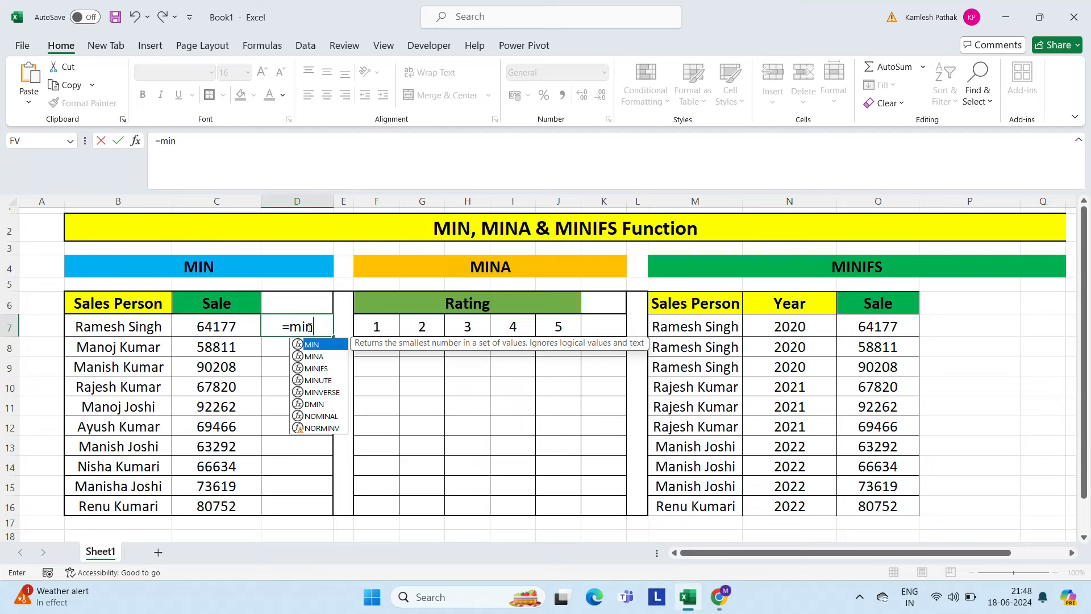
pyautogui.press('Tab')
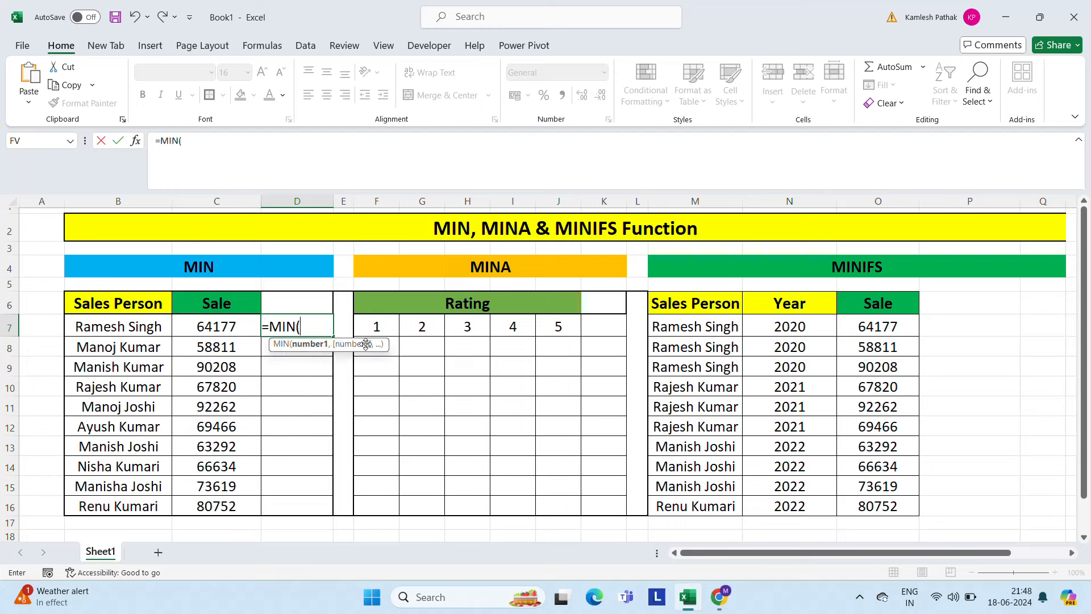
pyautogui.click(207, 330)
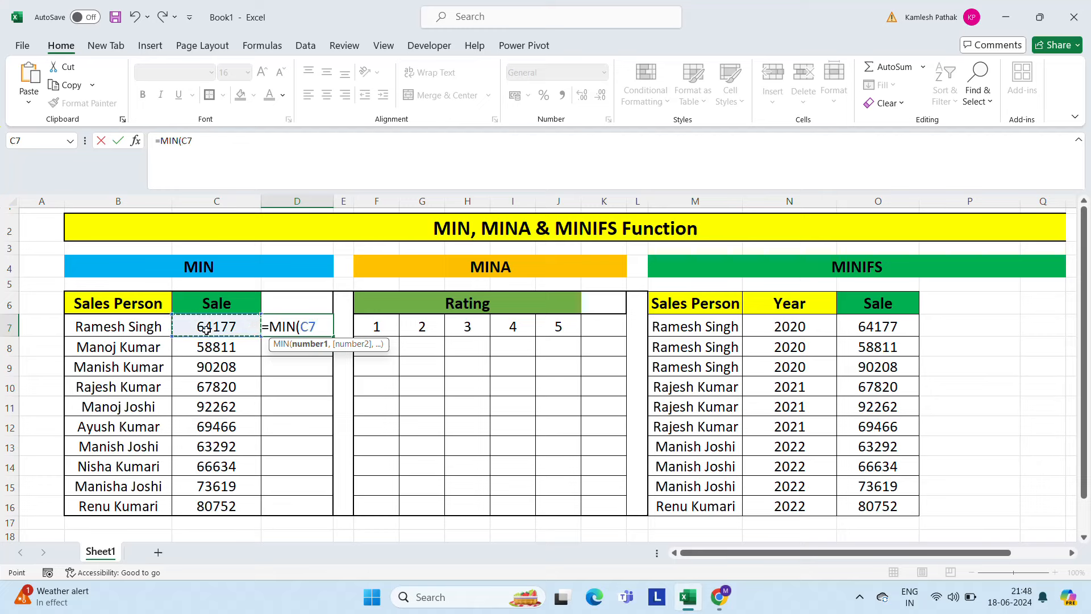
pyautogui.hotkey('ctrl', 'shift', 'Down')
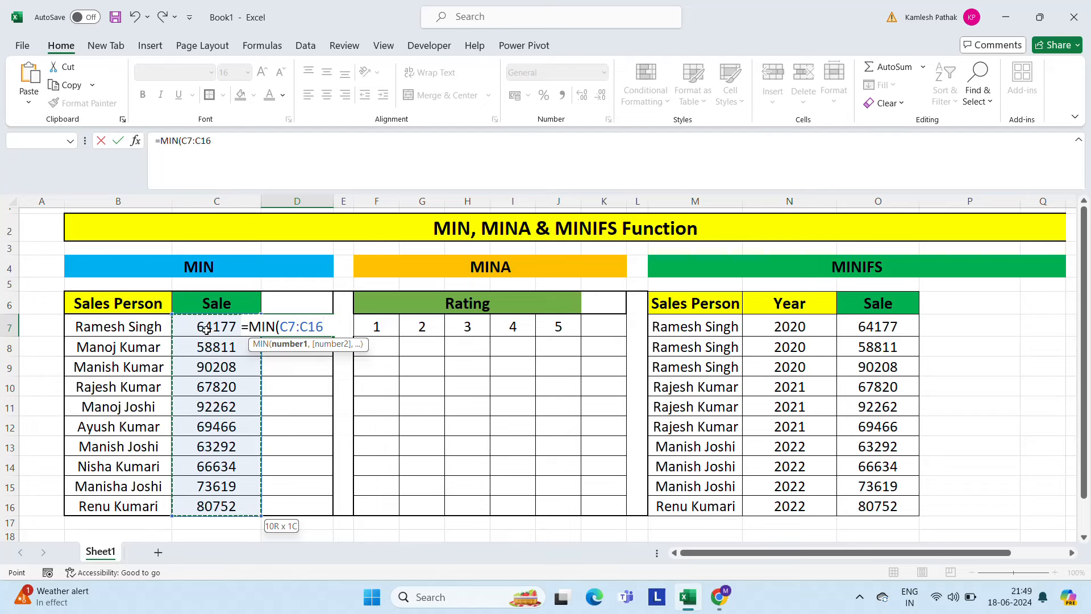
pyautogui.hotkey('ctrl', 'Return')
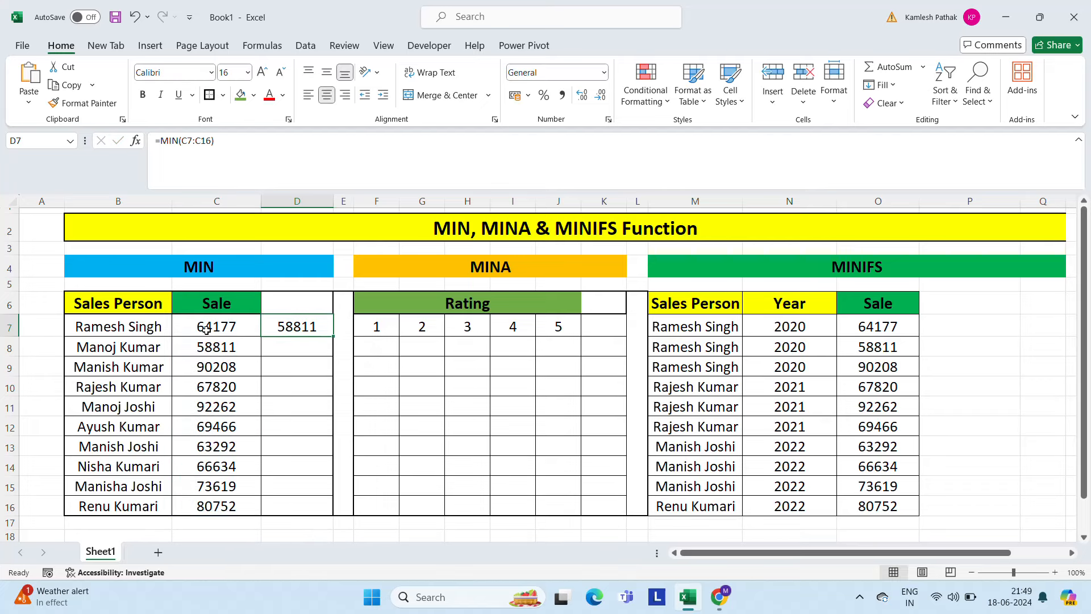
# Step: Highlight the lowest-sale record, cells B8:C8, with a light blue fill
pyautogui.press('Left')
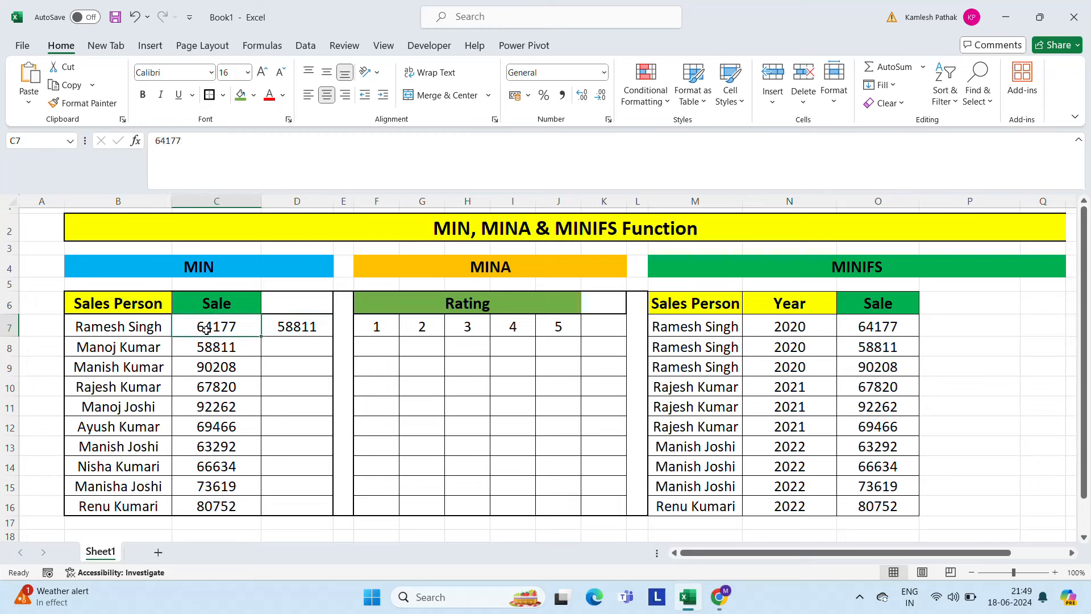
pyautogui.press('Down')
pyautogui.press('Down')
pyautogui.press('Down')
pyautogui.press('Up')
pyautogui.press('Up')
pyautogui.press('Left')
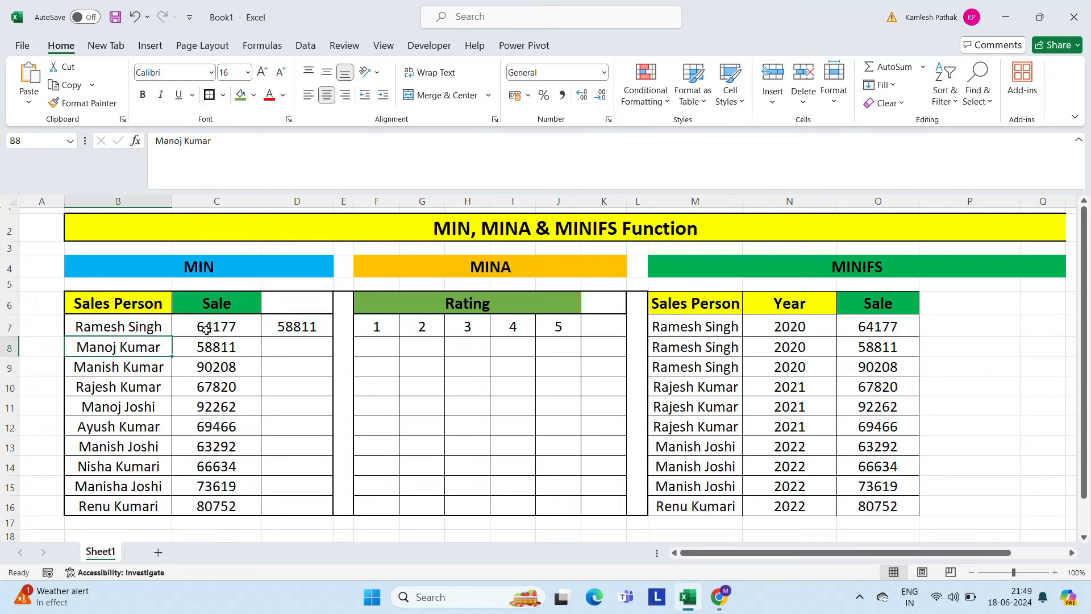
pyautogui.hotkey('shift', 'Right')
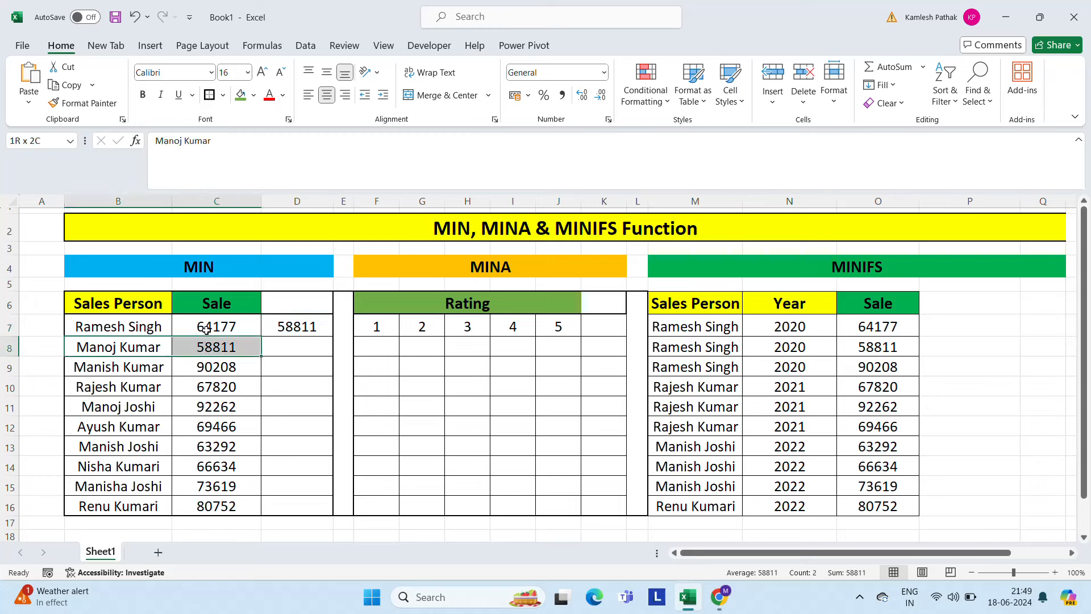
pyautogui.click(253, 97)
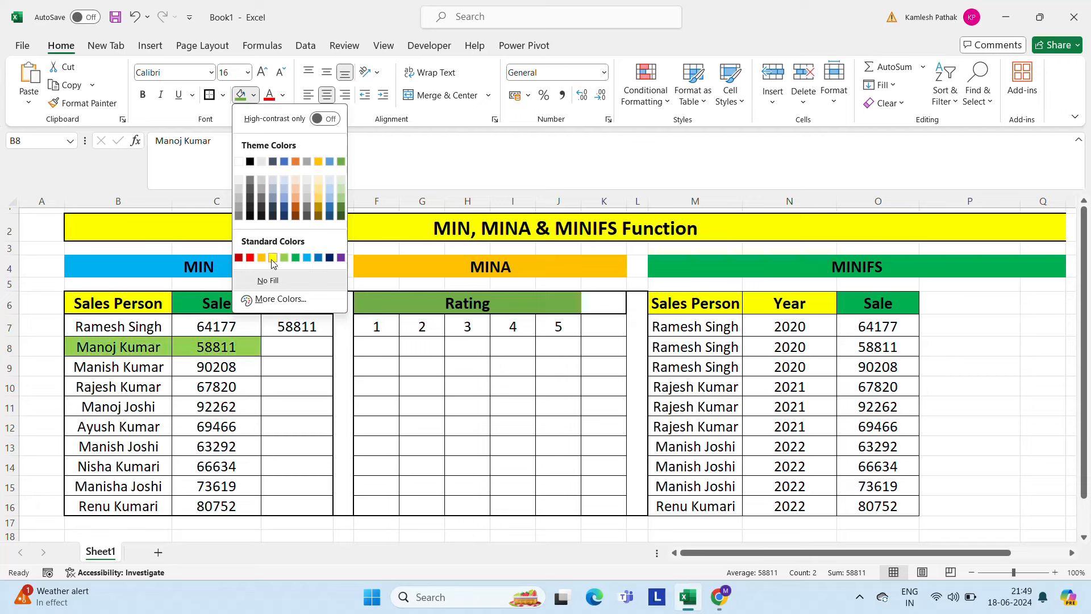
pyautogui.click(308, 259)
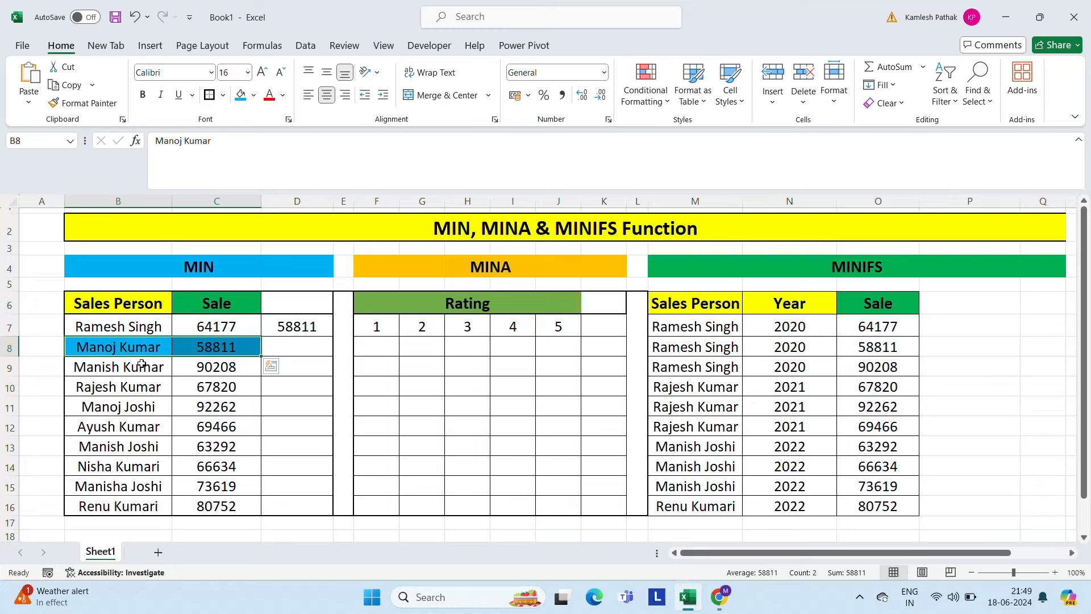
pyautogui.click(202, 348)
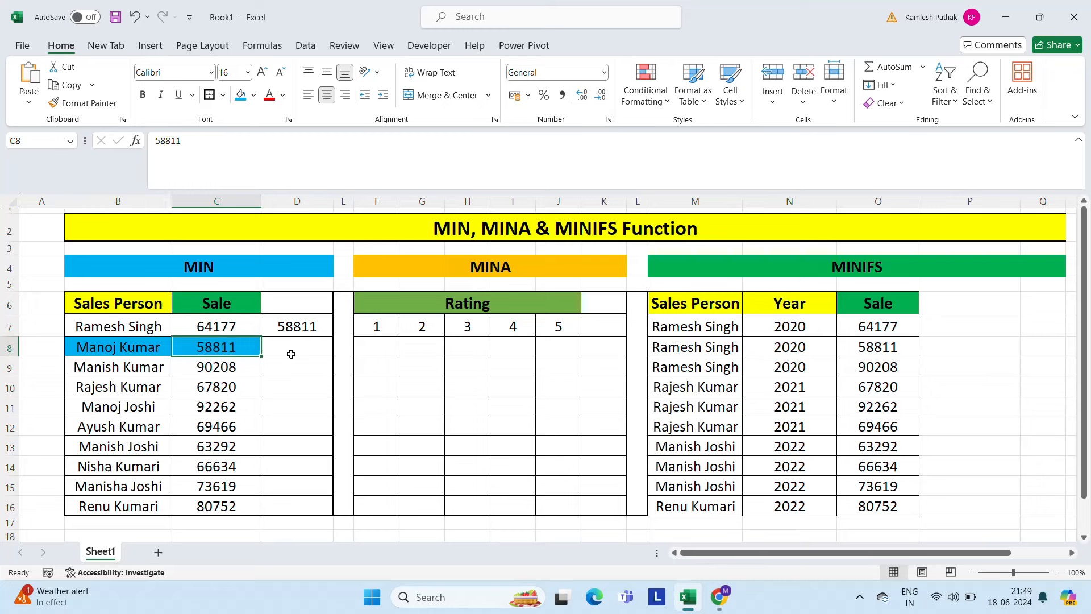
# Step: Enter the formula =MINA(F7:J7) in cell K7 to get the smallest rating in the MINA section
pyautogui.click(491, 272)
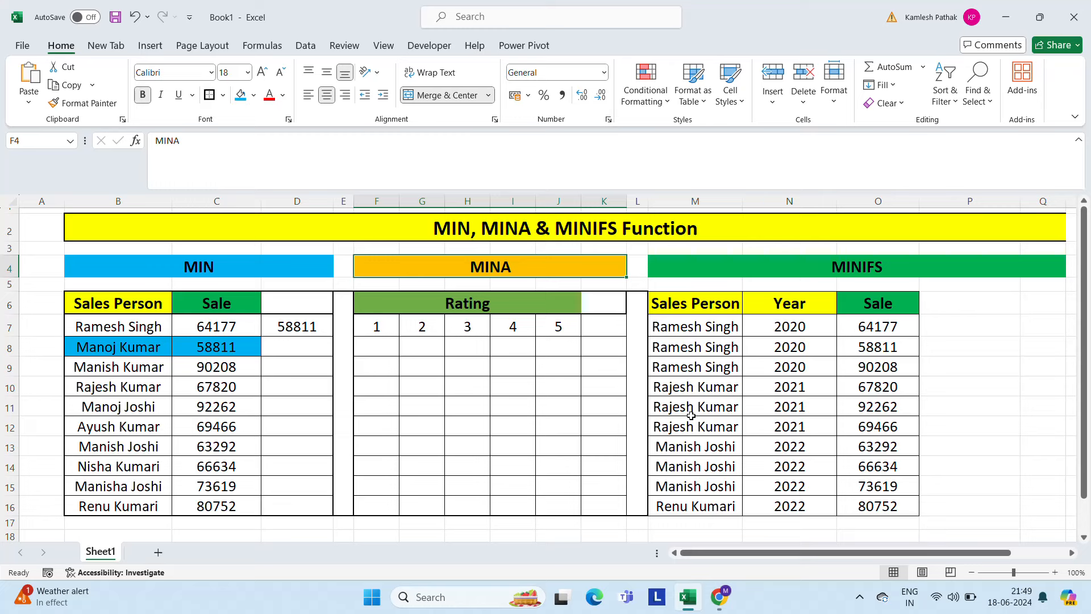
pyautogui.click(603, 327)
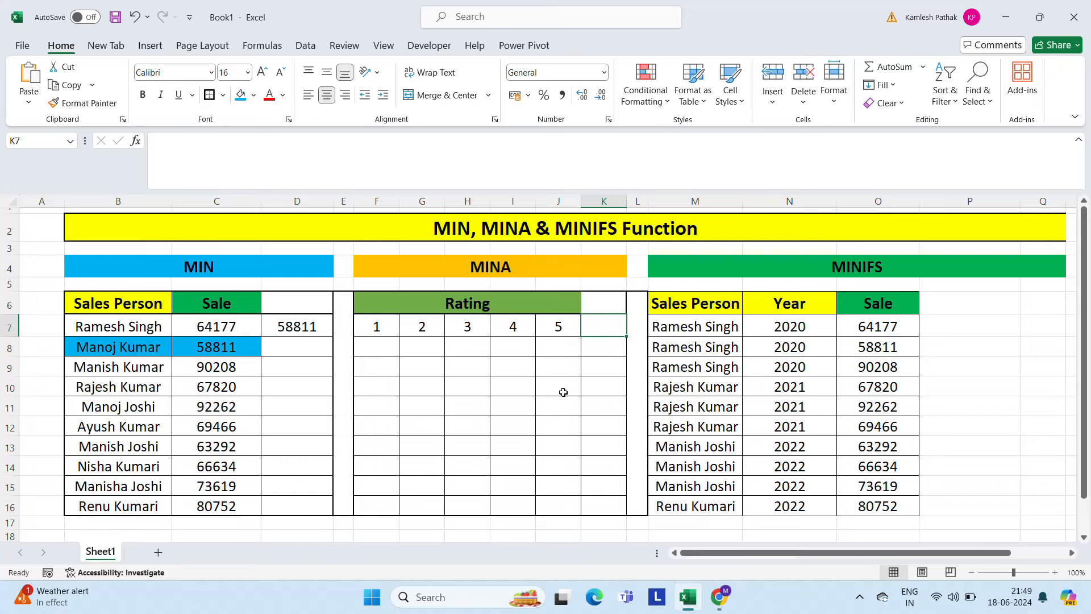
pyautogui.write('=mi')
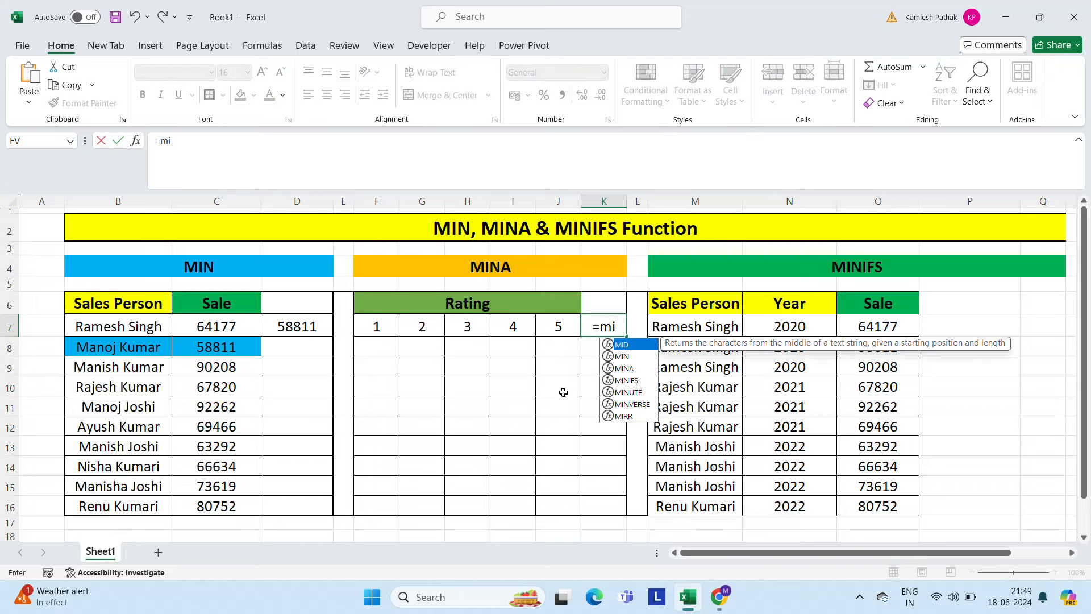
pyautogui.press('Down')
pyautogui.press('Down')
pyautogui.press('Tab')
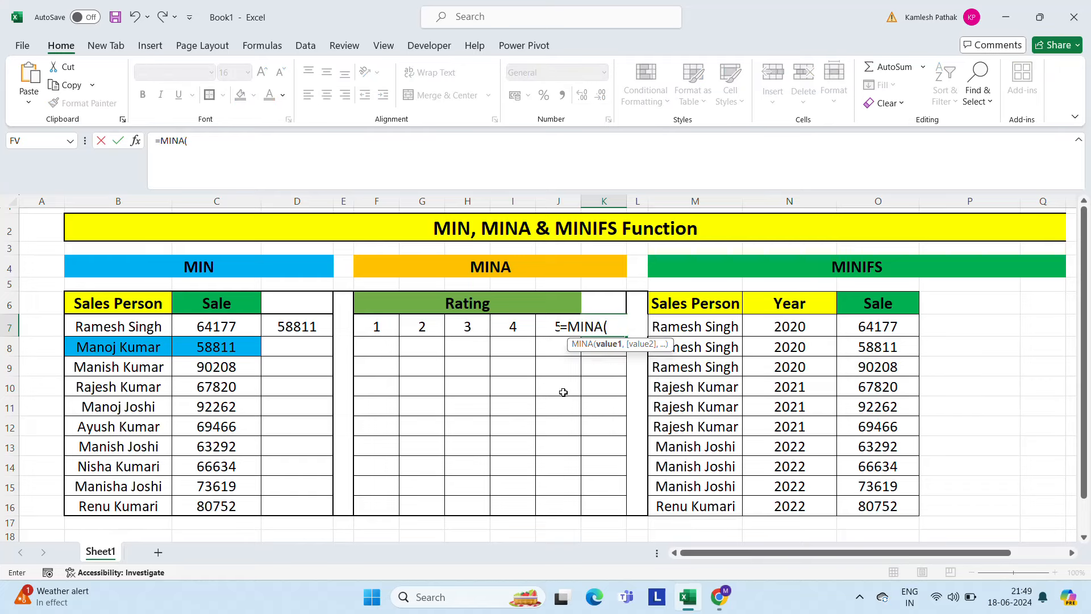
pyautogui.press('BackSpace')
pyautogui.press('BackSpace')
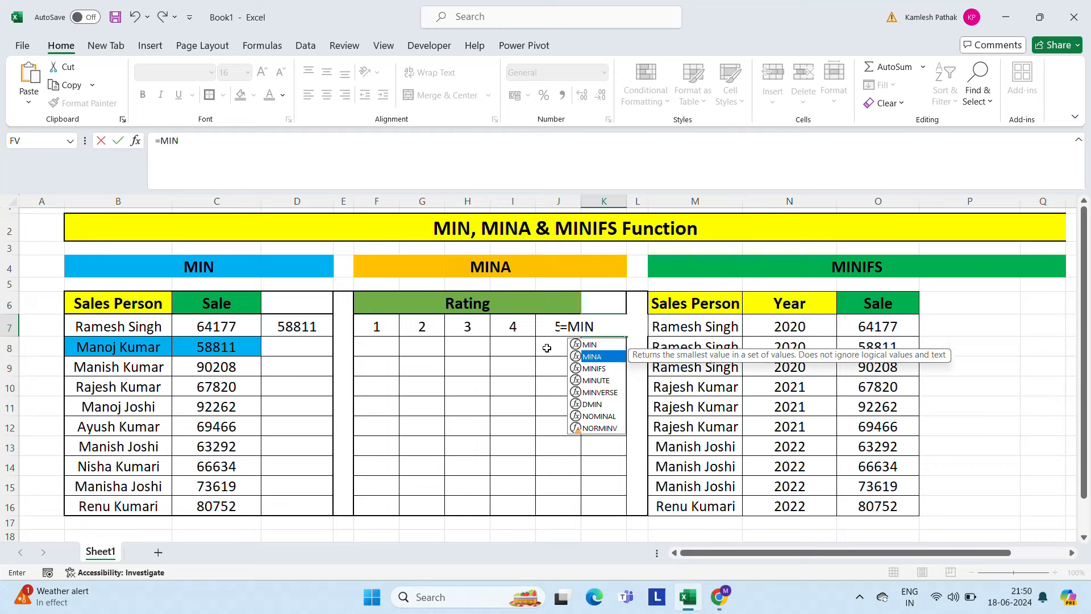
pyautogui.write('A(')
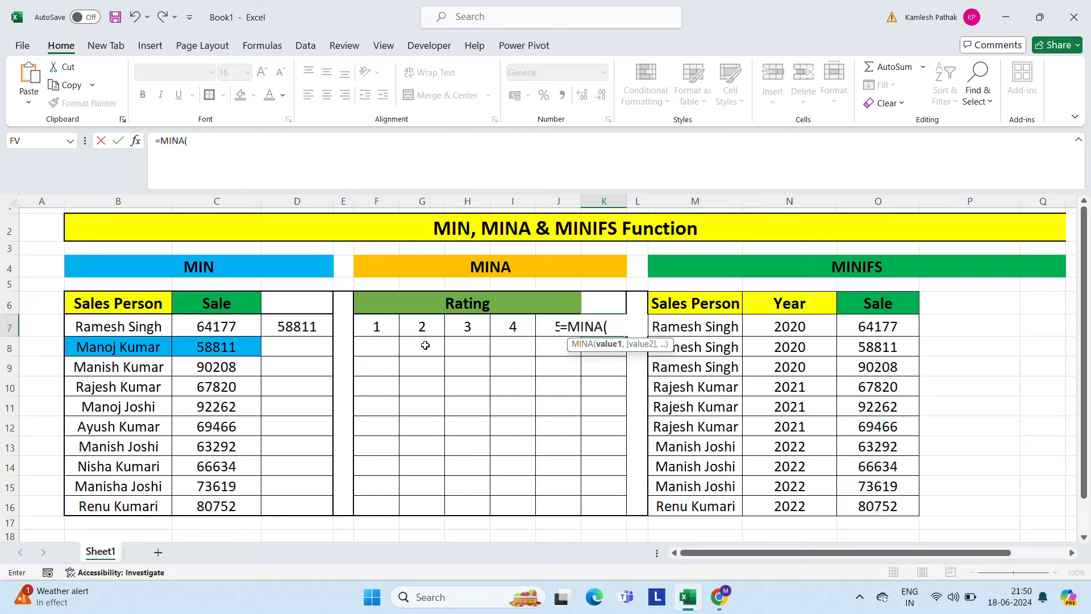
pyautogui.click(378, 324)
pyautogui.hotkey('shift', 'Right')
pyautogui.hotkey('shift', 'Right')
pyautogui.hotkey('shift', 'Right')
pyautogui.hotkey('shift', 'Right')
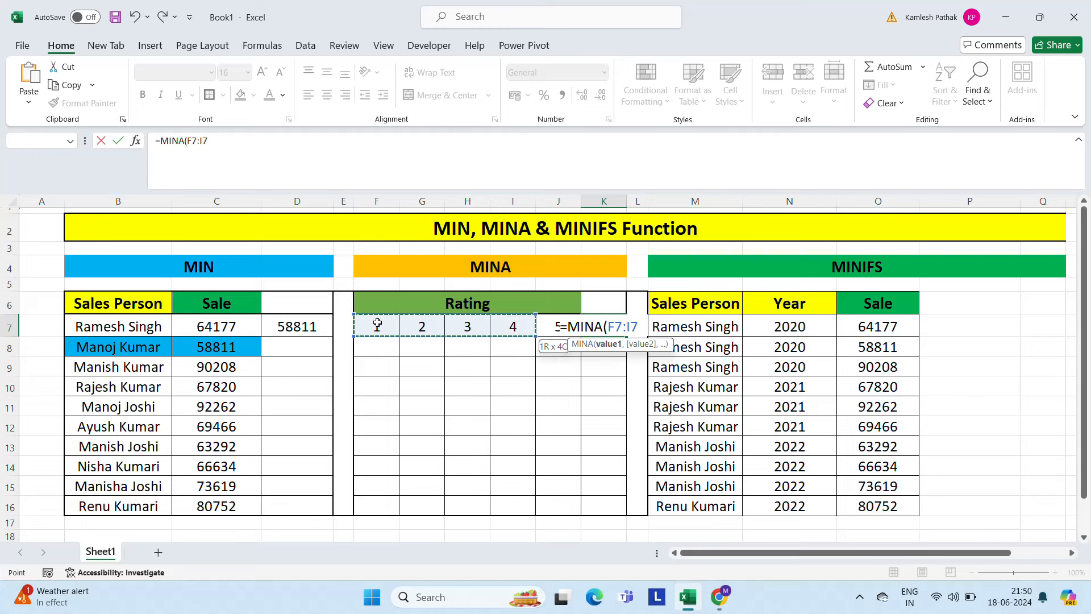
pyautogui.hotkey('ctrl', 'Return')
# Step: Step through the ratings in F7:J7 to compare them with the MINA result in K7
pyautogui.press('Left')
pyautogui.press('Left')
pyautogui.press('Left')
pyautogui.press('Left')
pyautogui.press('Left')
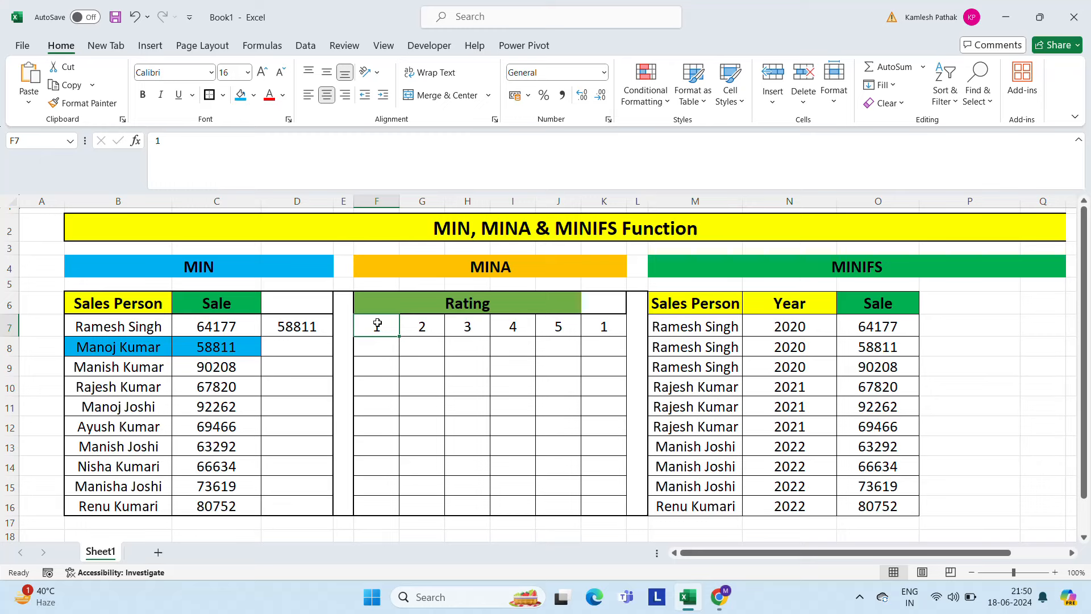
pyautogui.press('Right')
pyautogui.press('Right')
pyautogui.press('Right')
pyautogui.press('Right')
pyautogui.press('Right')
pyautogui.press('Left')
pyautogui.press('Left')
pyautogui.press('Left')
pyautogui.press('Left')
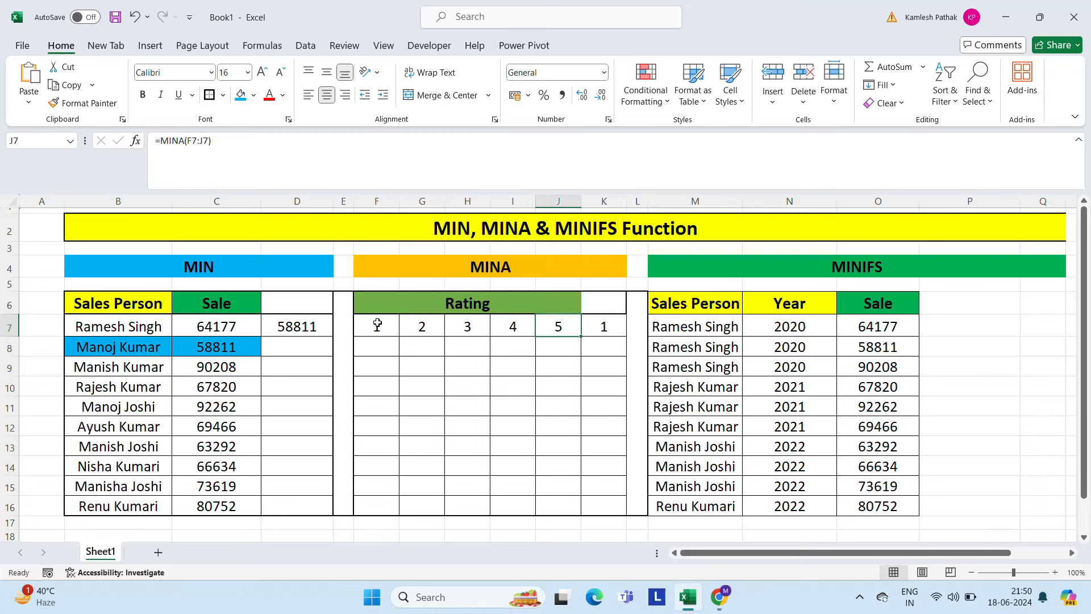
# Step: Enter the sample ratings -1, 20 and 25 in cells F9, G9 and H9
pyautogui.press('Down')
pyautogui.press('Left')
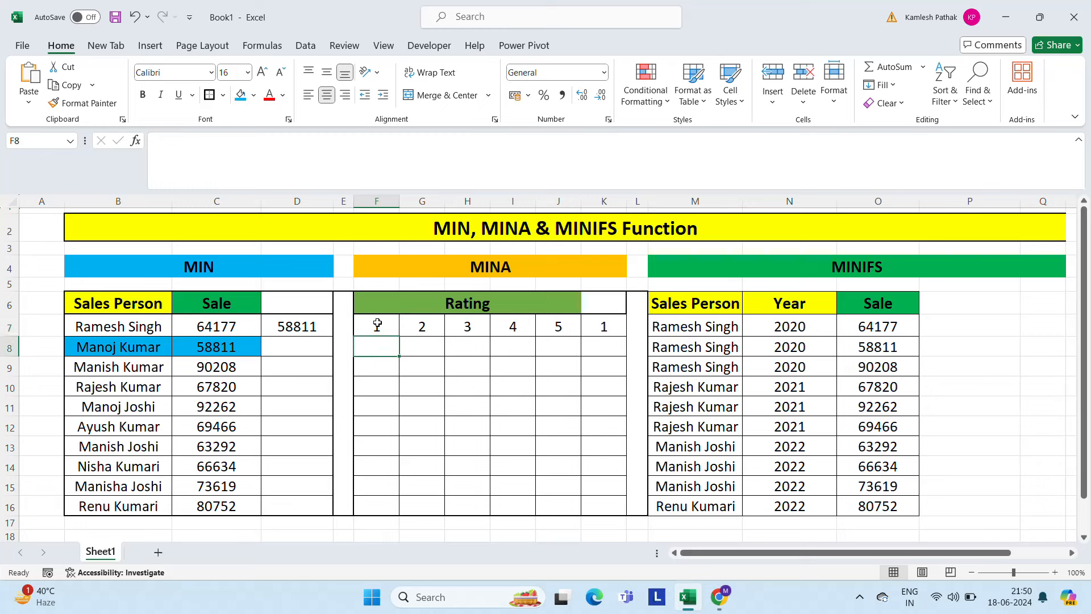
pyautogui.press('Down')
pyautogui.write('-1')
pyautogui.press('Tab')
pyautogui.write('20')
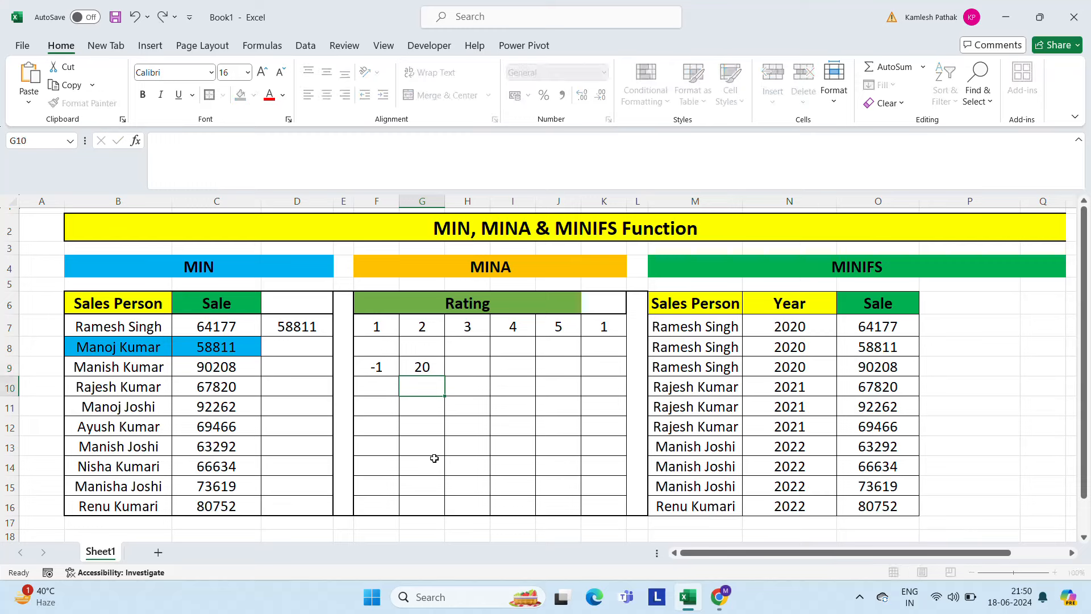
pyautogui.press('Tab')
pyautogui.write('25')
# Step: Complete the second rating row with 30 in cell I9 and 15 in cell J9
pyautogui.press('Up')
pyautogui.press('Right')
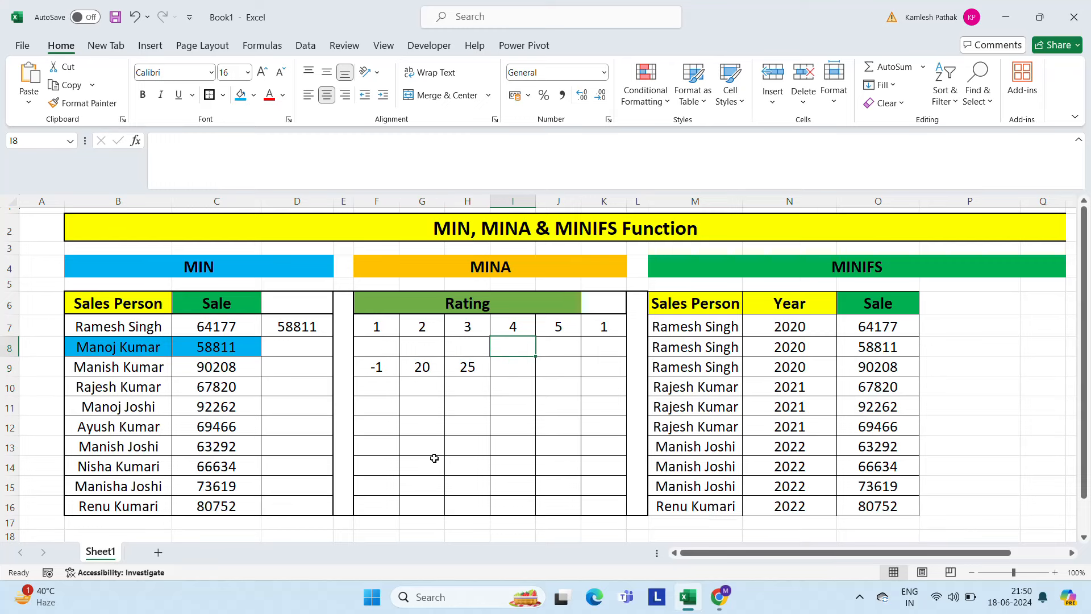
pyautogui.write('33')
pyautogui.press('Escape')
pyautogui.press('Down')
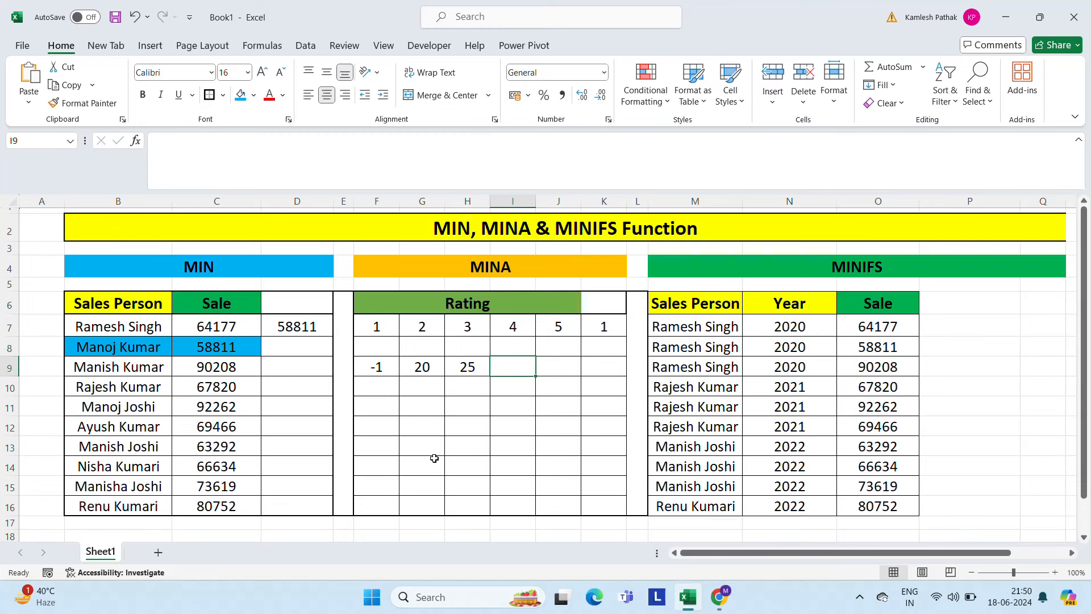
pyautogui.write('30')
pyautogui.press('Return')
pyautogui.write('15')
pyautogui.press('Escape')
pyautogui.press('Up')
pyautogui.press('Right')
pyautogui.write('15')
pyautogui.press('Return')
# Step: Enter the formula =MINA(F9:J9) in cell K9 to get the smallest value of the second rating row
pyautogui.press('Left')
pyautogui.press('Left')
pyautogui.press('Left')
pyautogui.press('Up')
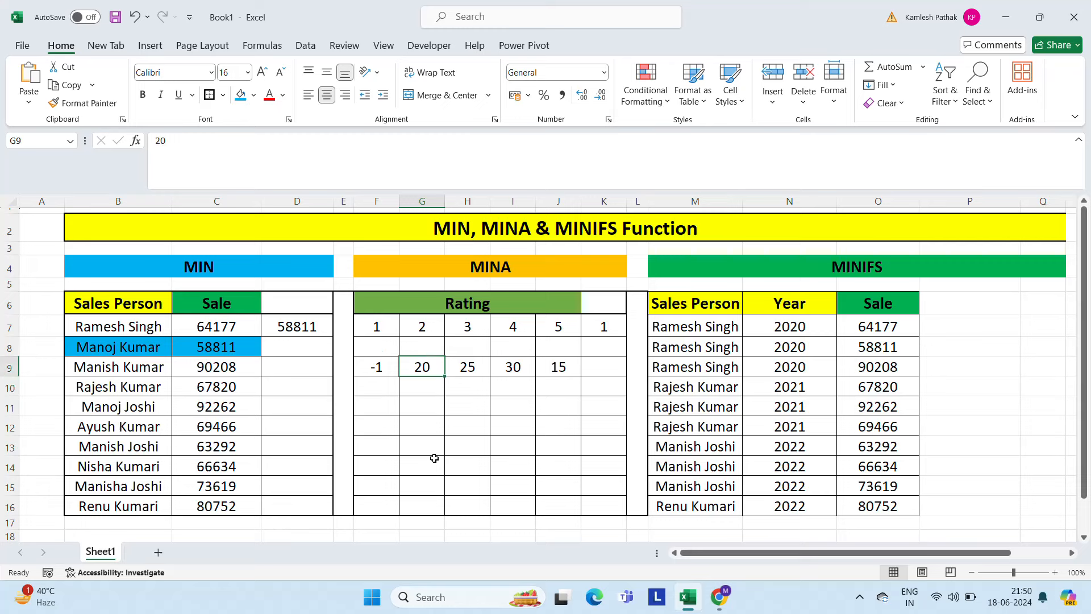
pyautogui.press('Left')
pyautogui.press('Right')
pyautogui.press('Right')
pyautogui.press('Right')
pyautogui.press('Right')
pyautogui.press('Right')
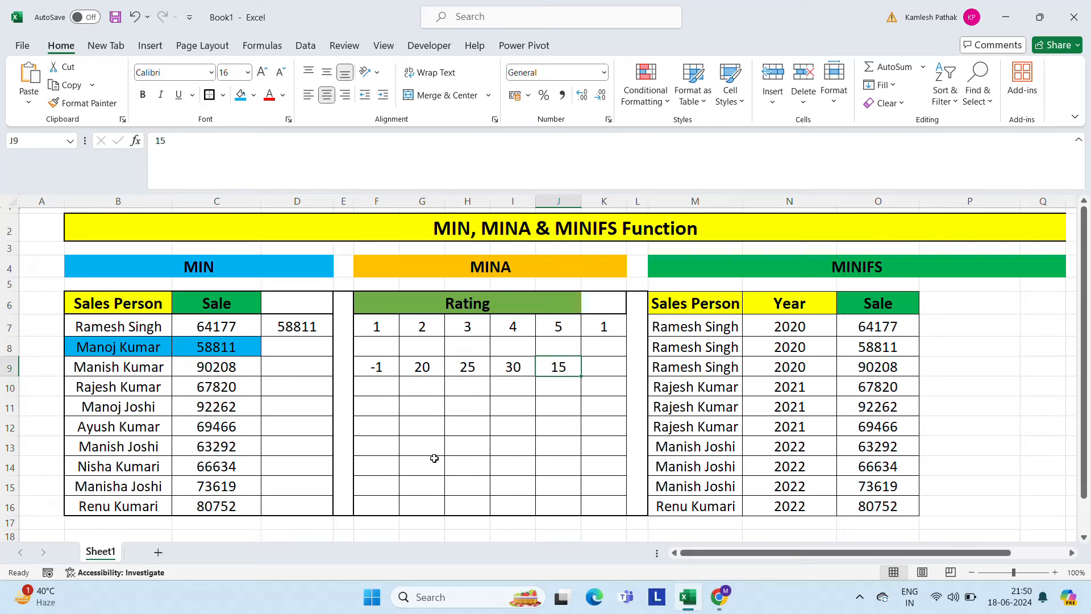
pyautogui.write('=min')
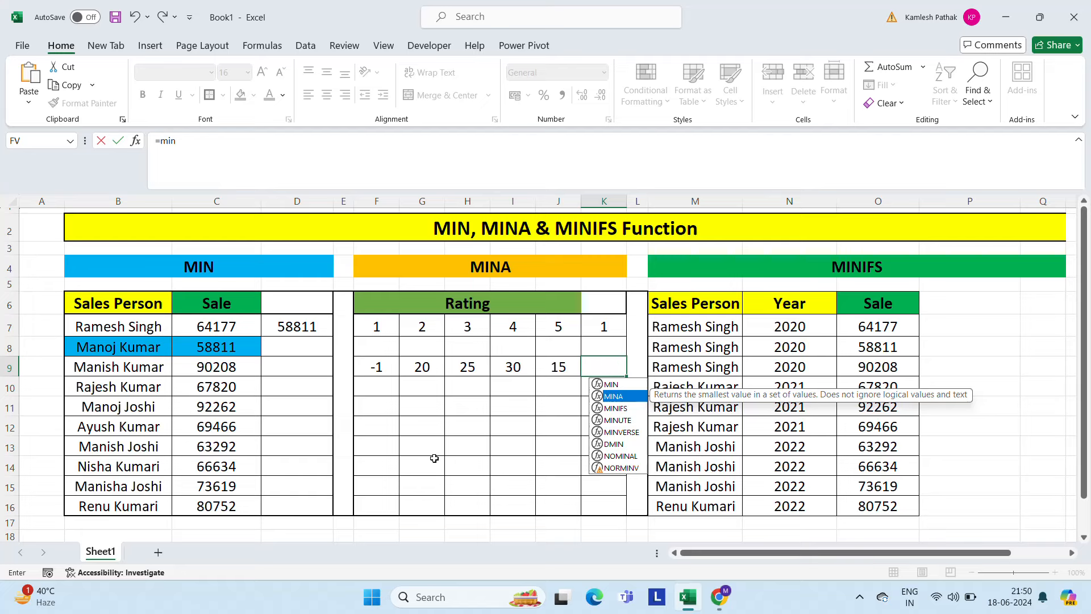
pyautogui.press('Tab')
pyautogui.press('Left')
pyautogui.press('Left')
pyautogui.press('Left')
pyautogui.press('Left')
pyautogui.press('Left')
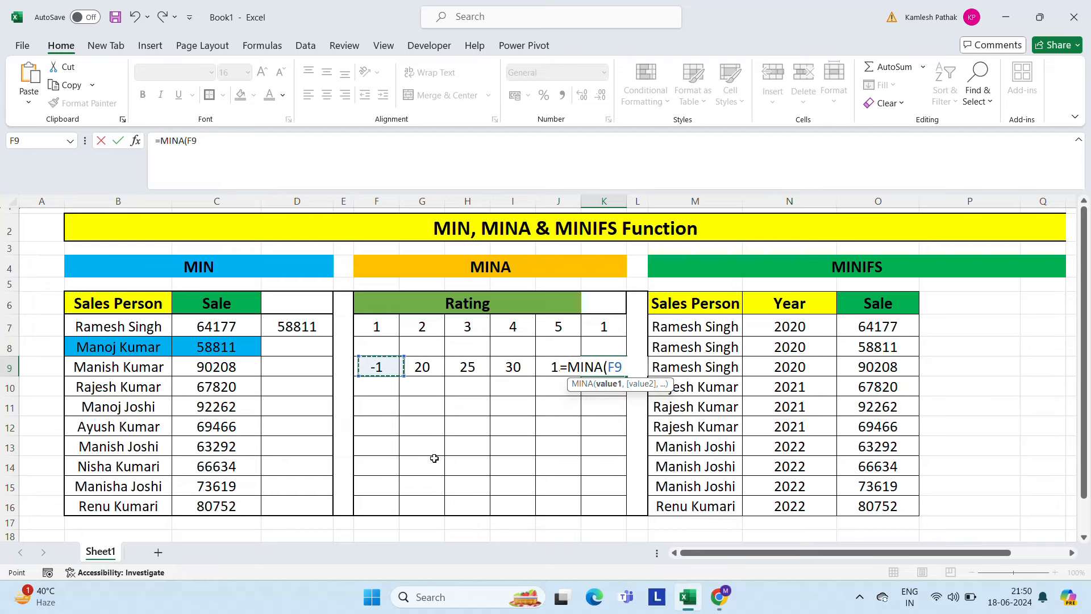
pyautogui.hotkey('shift', 'Right')
pyautogui.hotkey('shift', 'Right')
pyautogui.hotkey('shift', 'Right')
pyautogui.hotkey('shift', 'Right')
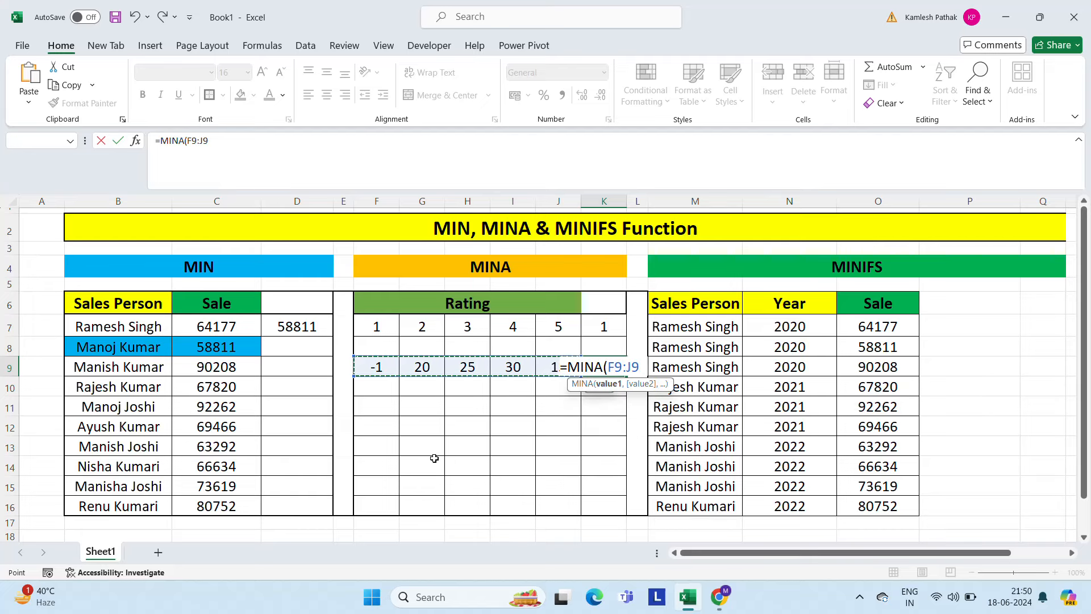
pyautogui.hotkey('ctrl', 'Return')
pyautogui.press('Left')
pyautogui.press('Left')
pyautogui.press('Left')
pyautogui.press('Left')
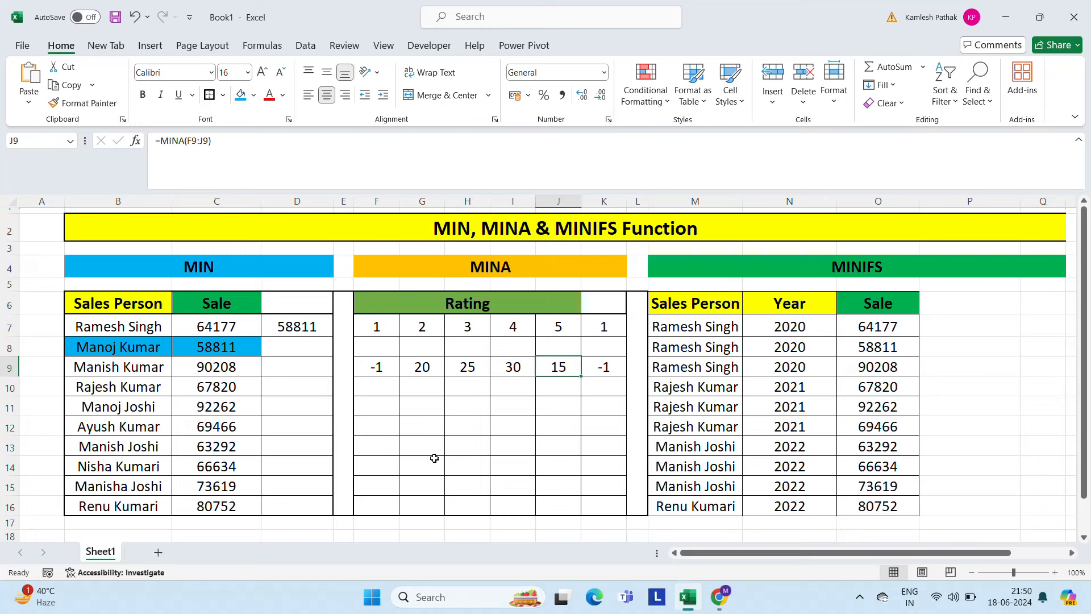
# Step: Try the value 1 in rating cell F9 to test the MINA formula, and undo the change
pyautogui.press('Left')
pyautogui.press('Right')
pyautogui.press('Right')
pyautogui.press('Right')
pyautogui.press('Right')
pyautogui.press('Right')
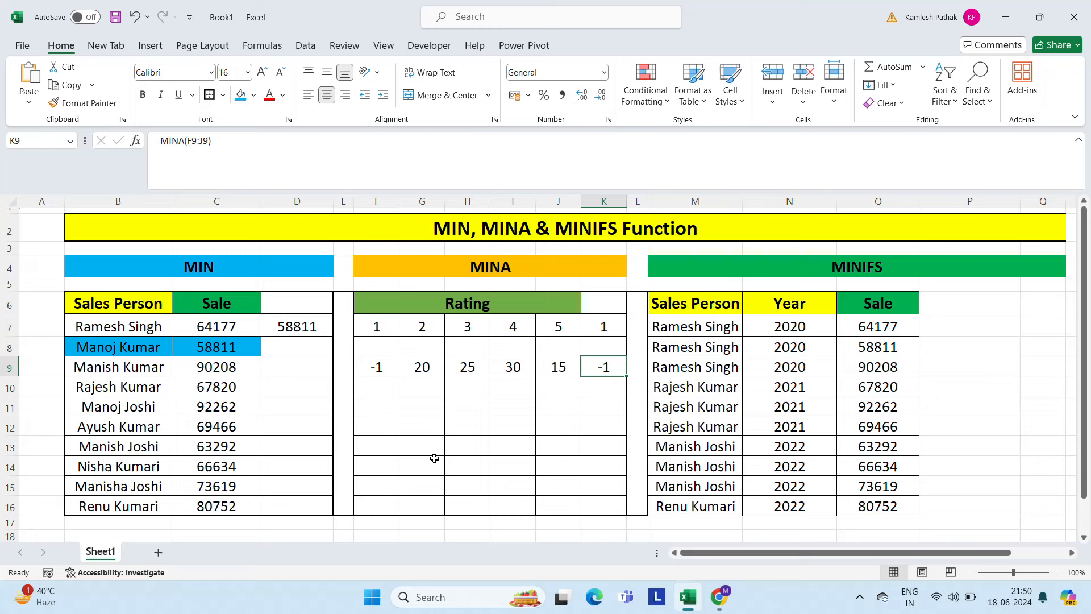
pyautogui.press('Left')
pyautogui.press('Left')
pyautogui.press('Left')
pyautogui.press('Left')
pyautogui.press('Left')
pyautogui.write('1')
pyautogui.press('Return')
pyautogui.press('Up')
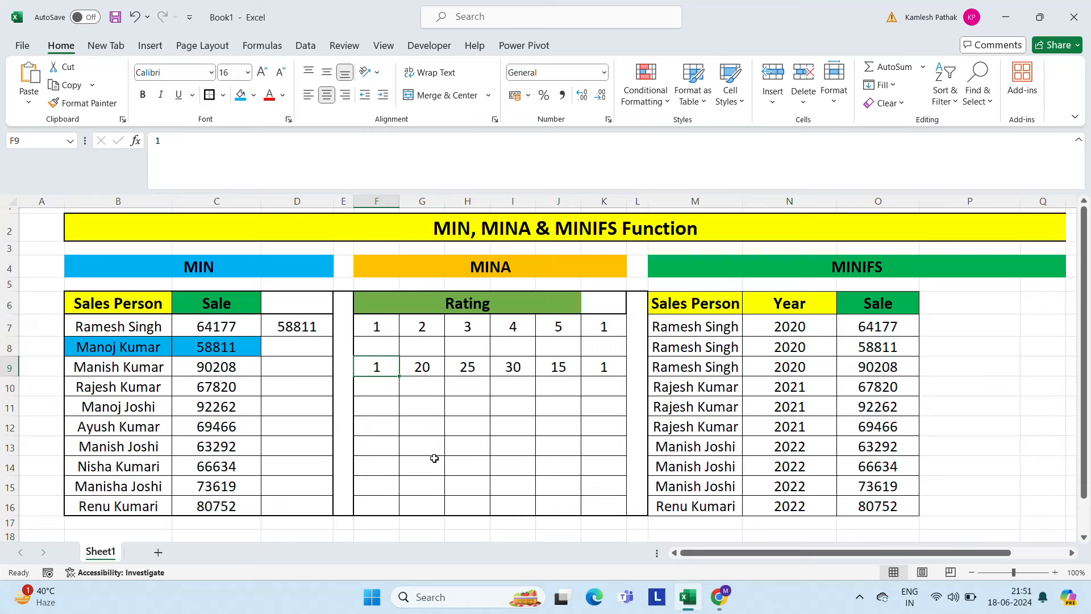
pyautogui.hotkey('ctrl', 'z')
# Step: Set the first rating of the second row, cell F9, to -5
pyautogui.press('F2')
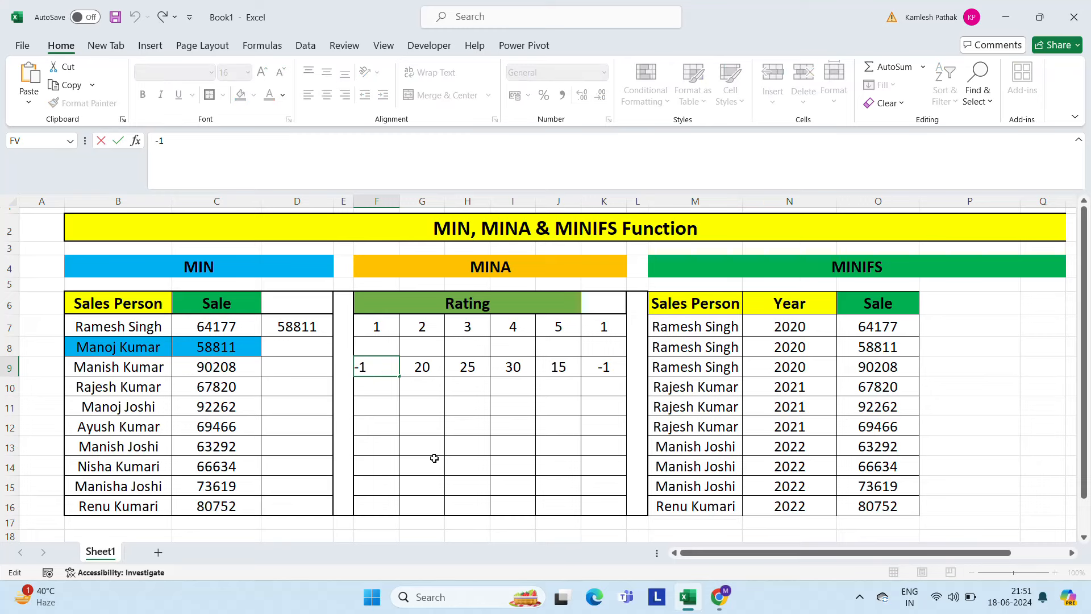
pyautogui.hotkey('shift', 'Left')
pyautogui.write('5')
pyautogui.press('Return')
pyautogui.press('Up')
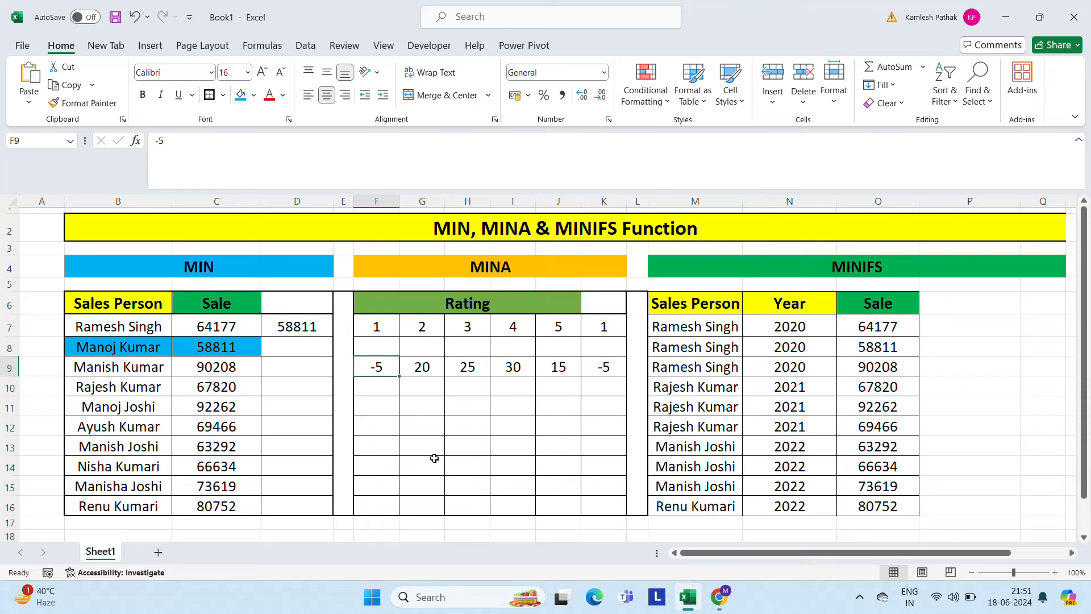
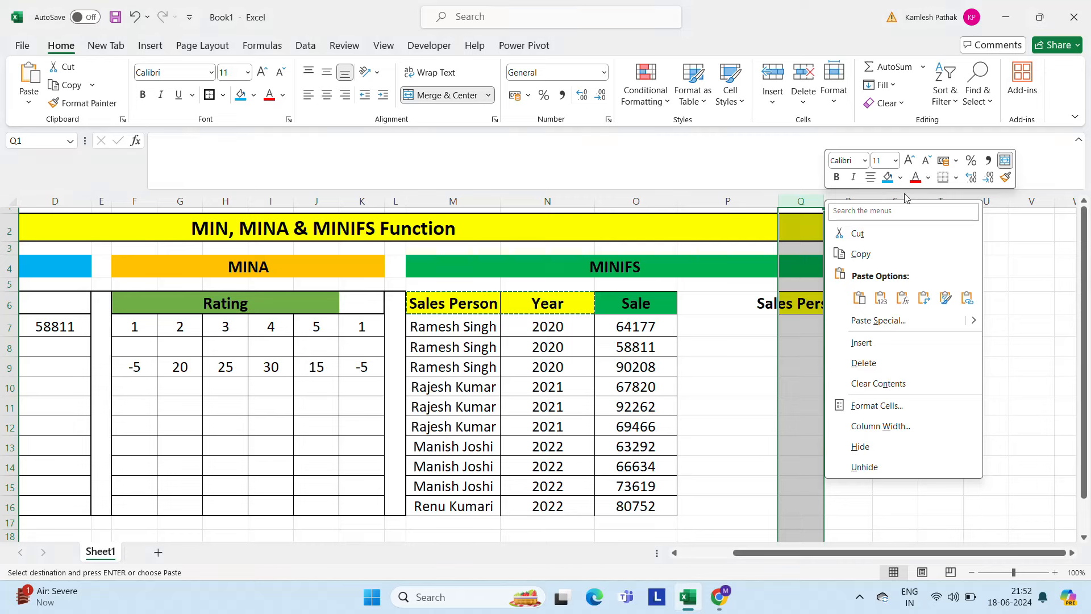
# Step: Autofit column Q to the width of its Sales Person header
pyautogui.write('Year')
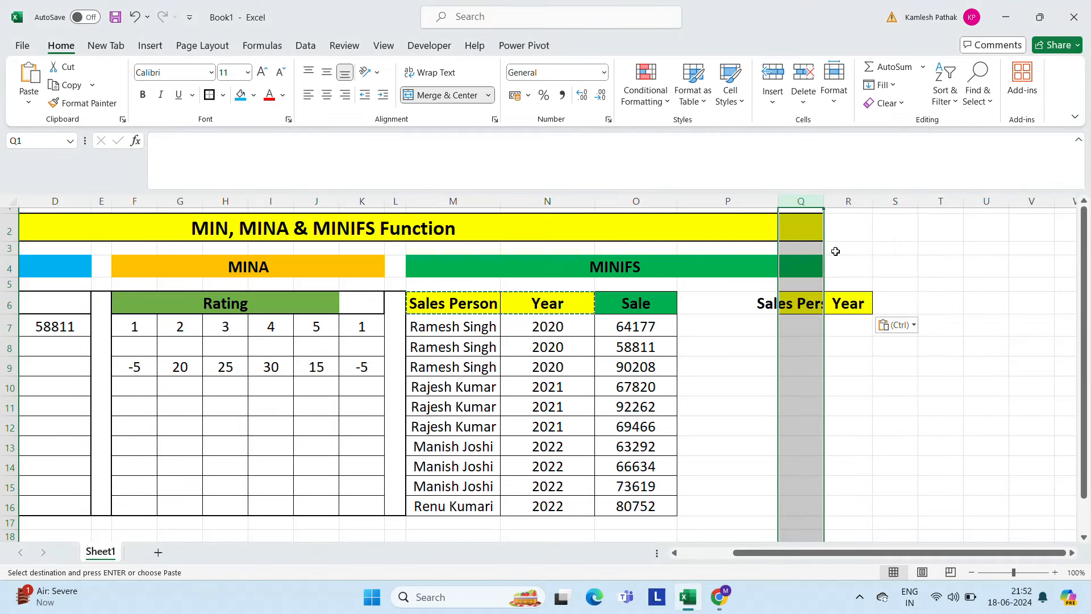
pyautogui.rightClick(828, 201)
pyautogui.press('Escape')
pyautogui.doubleClick(825, 201)
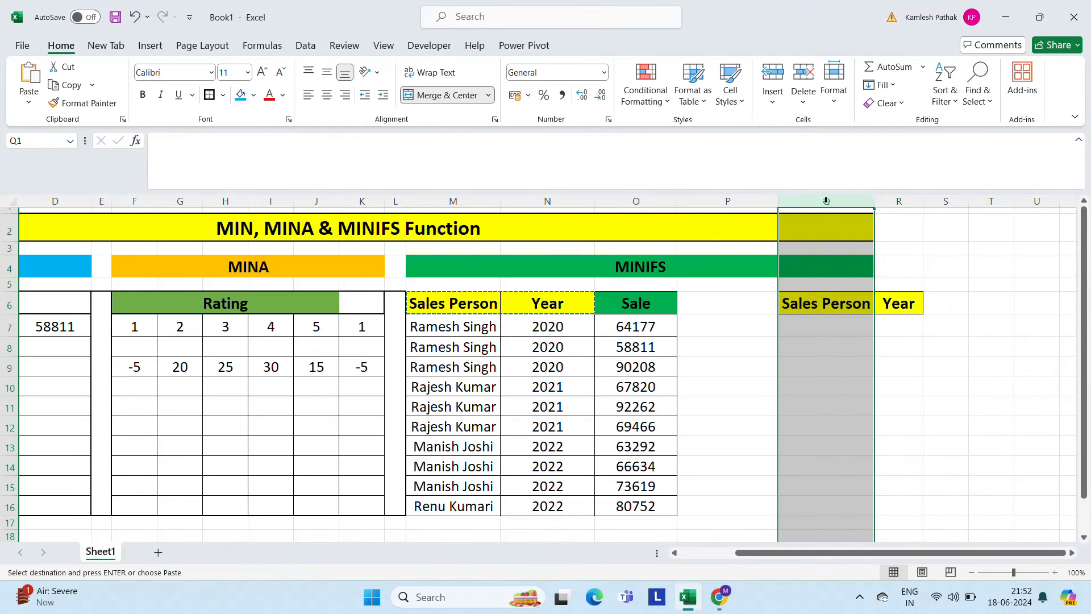
# Step: Copy the sales person and year of the first 2021 record, cells M10:N10
pyautogui.click(900, 275)
pyautogui.press('Down')
pyautogui.press('Down')
pyautogui.press('Down')
pyautogui.press('Left')
pyautogui.press('Left')
pyautogui.press('Left')
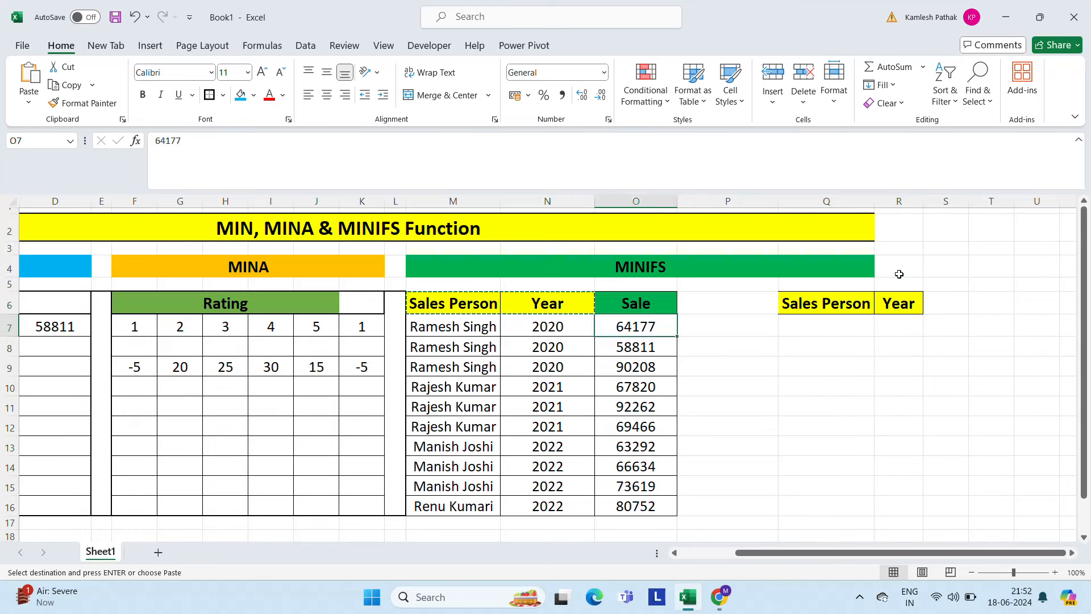
pyautogui.press('Left')
pyautogui.press('Left')
pyautogui.press('Escape')
pyautogui.press('Down')
pyautogui.press('Down')
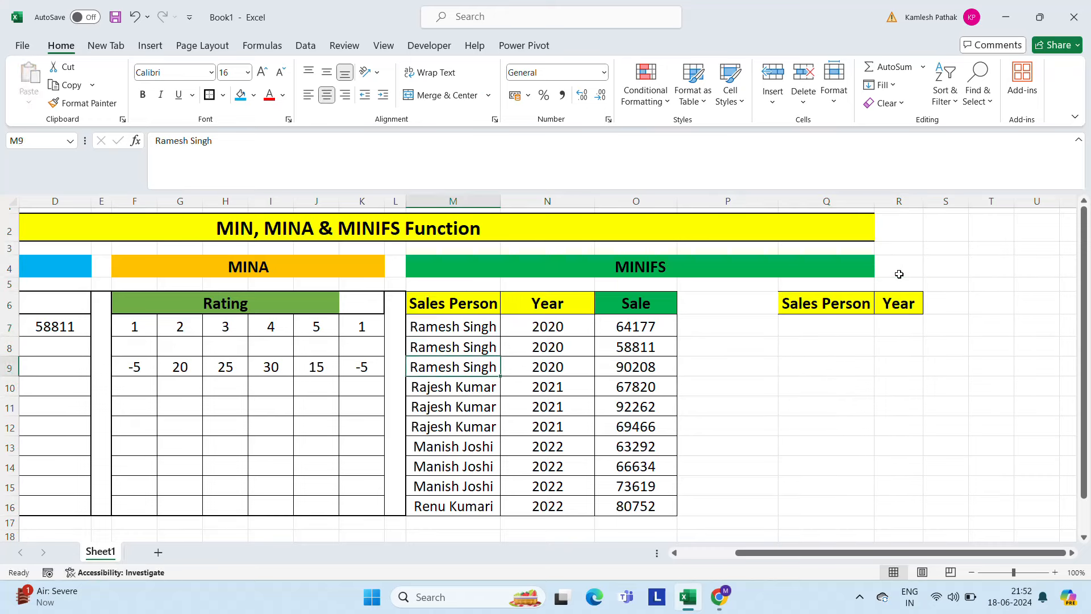
pyautogui.press('Down')
pyautogui.hotkey('ctrl', 'c')
pyautogui.press('Right')
pyautogui.press('Right')
pyautogui.press('Right')
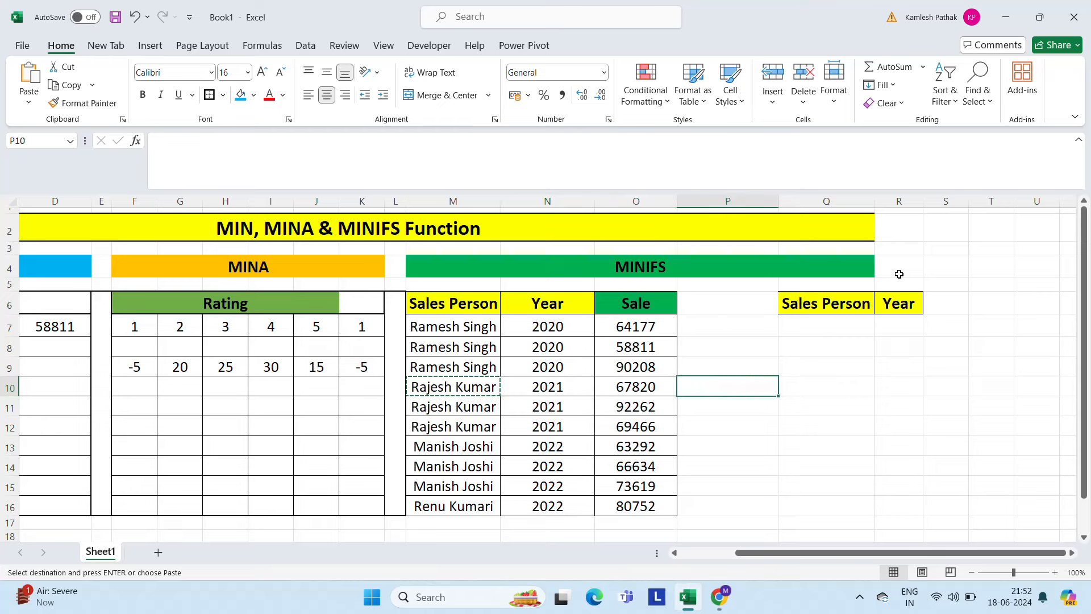
pyautogui.press('Left')
pyautogui.press('Left')
pyautogui.press('Left')
pyautogui.hotkey('shift', 'Right')
pyautogui.hotkey('ctrl', 'c')
# Step: Paste the copied sales person and year into Q7:R7 under the criteria headers
pyautogui.press('Right')
pyautogui.press('Right')
pyautogui.press('Right')
pyautogui.press('Right')
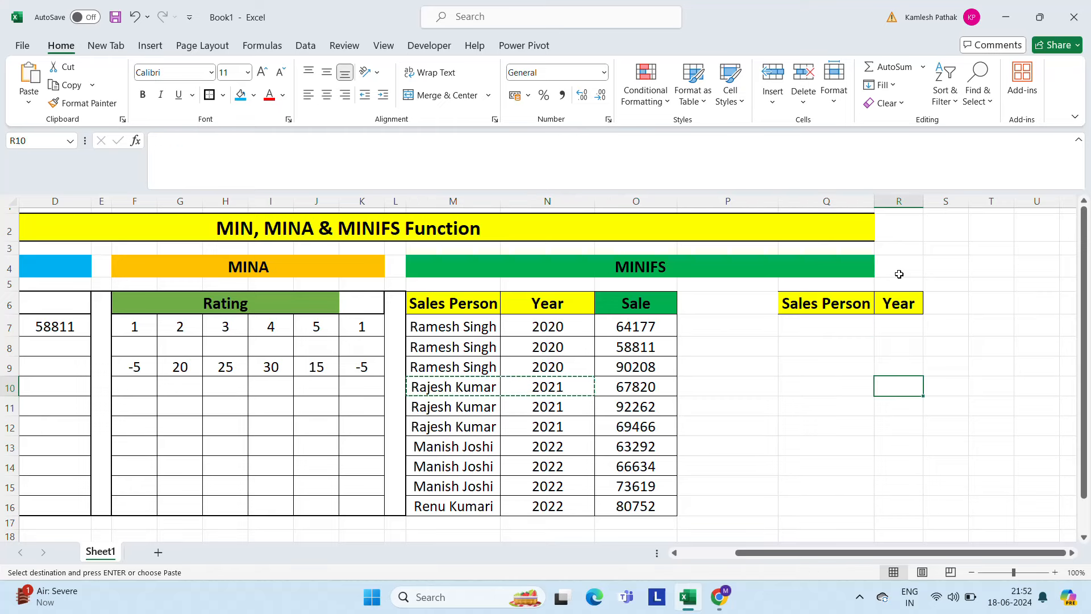
pyautogui.press('Up')
pyautogui.press('Up')
pyautogui.press('Up')
pyautogui.press('Up')
pyautogui.press('Left')
pyautogui.press('Down')
pyautogui.hotkey('ctrl', 'v')
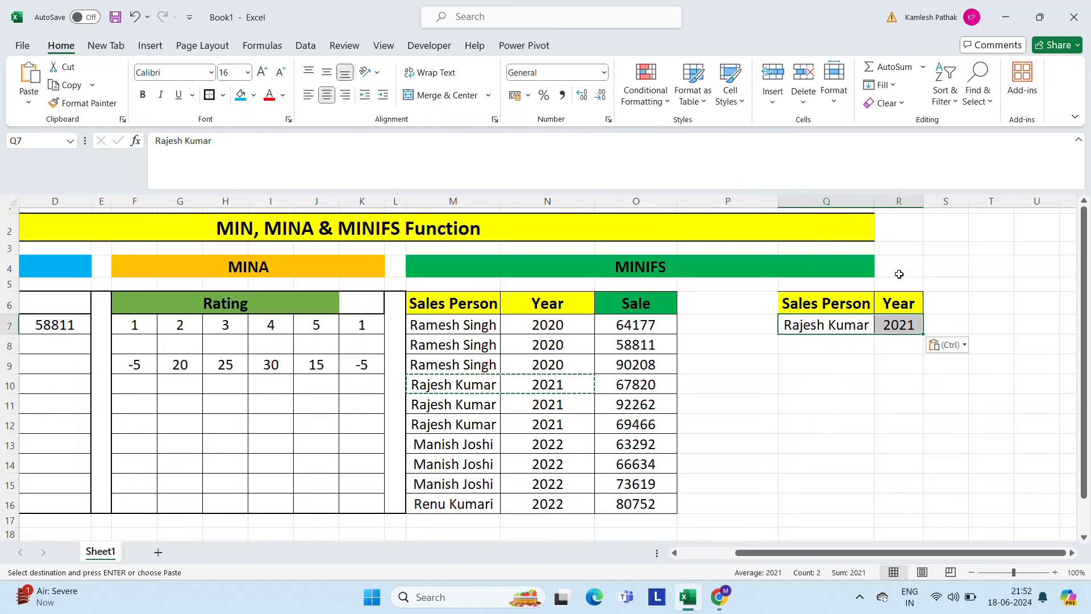
pyautogui.press('Escape')
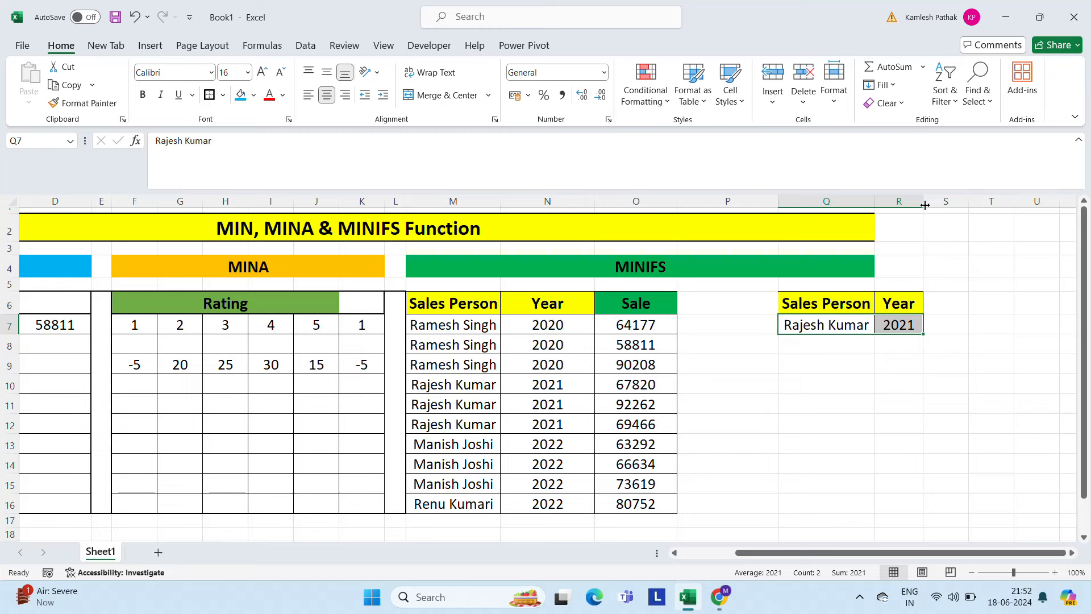
# Step: Copy the Sale header from O6 into S6 beside the criteria headers and widen column S
pyautogui.click(834, 296)
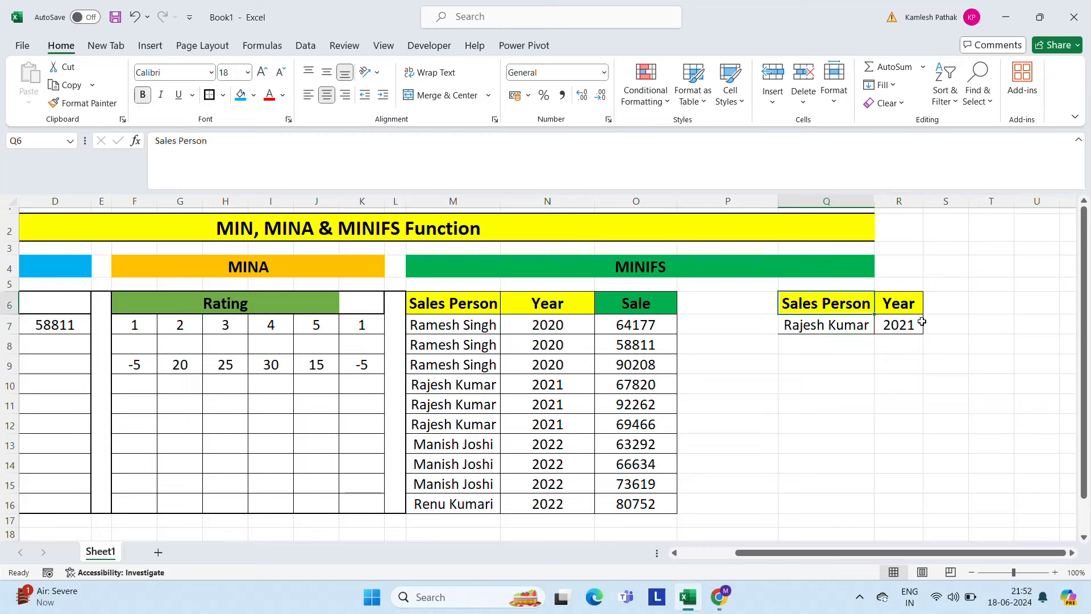
pyautogui.click(898, 327)
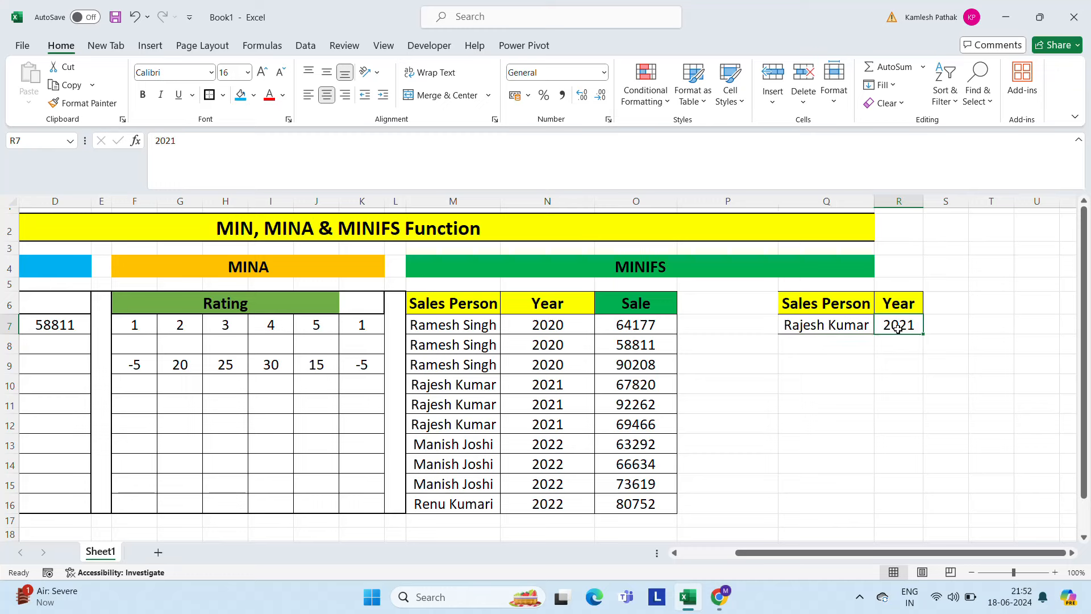
pyautogui.click(636, 310)
pyautogui.hotkey('ctrl', 'c')
pyautogui.press('Right')
pyautogui.press('Right')
pyautogui.press('Right')
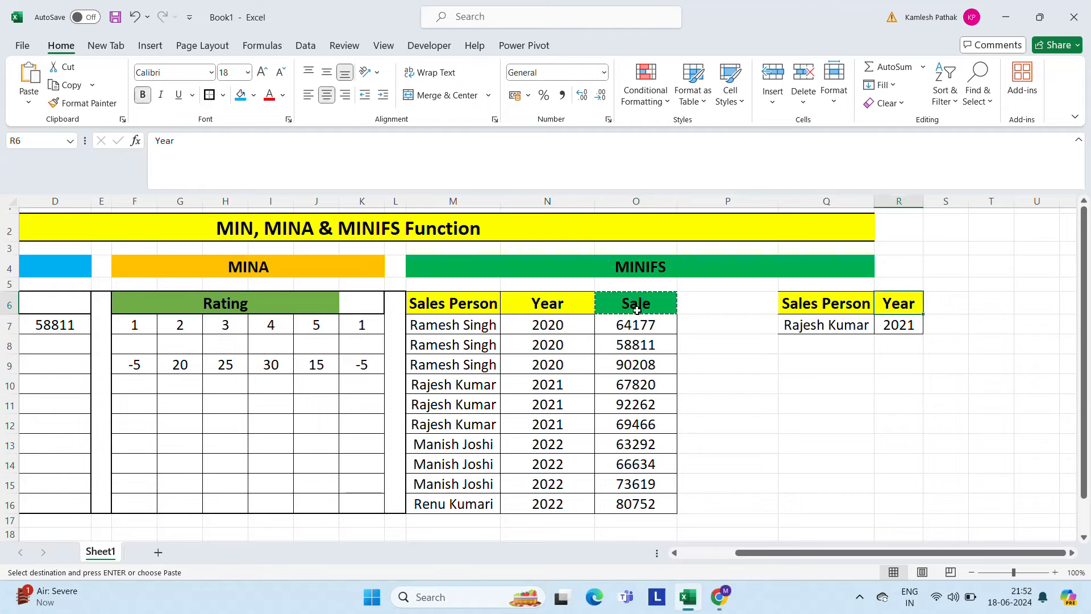
pyautogui.press('Right')
pyautogui.press('Right')
pyautogui.press('Right')
pyautogui.press('Left')
pyautogui.press('Left')
pyautogui.hotkey('ctrl', 'v')
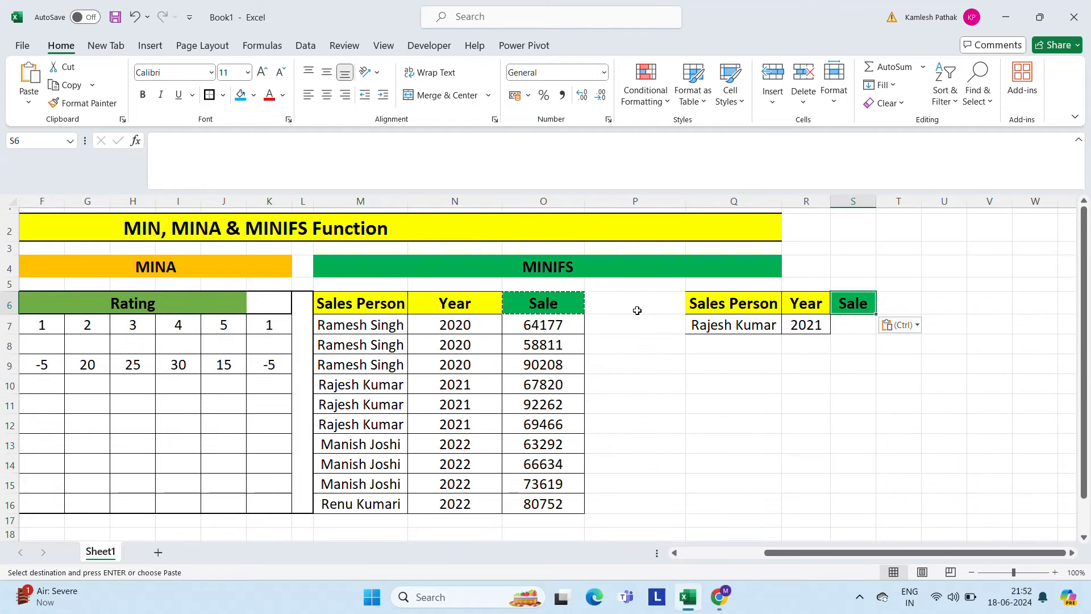
pyautogui.press('Escape')
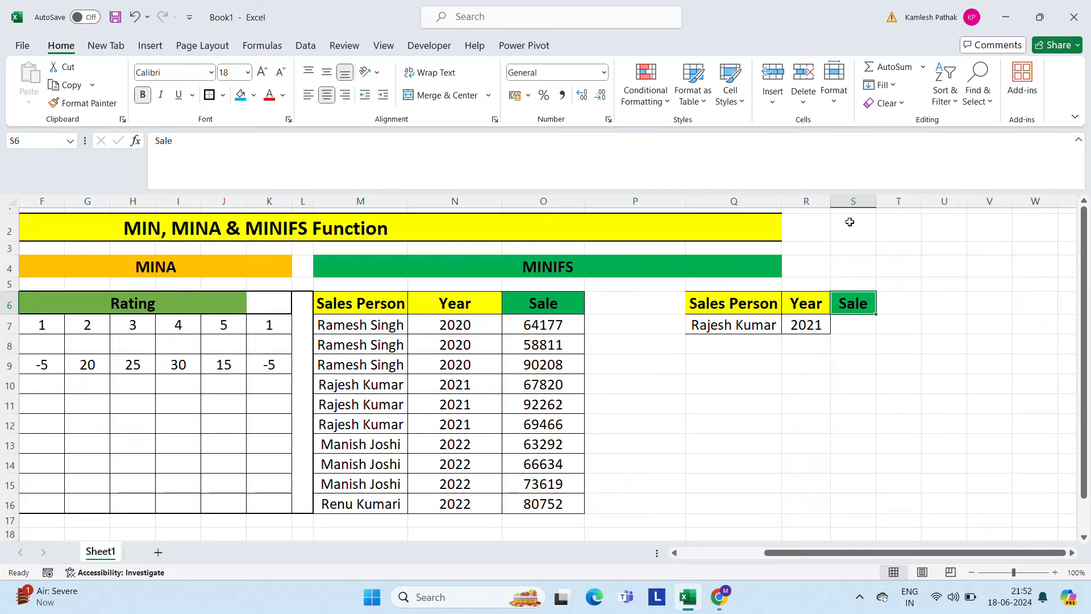
pyautogui.moveTo(876, 202); pyautogui.dragTo(910, 197)
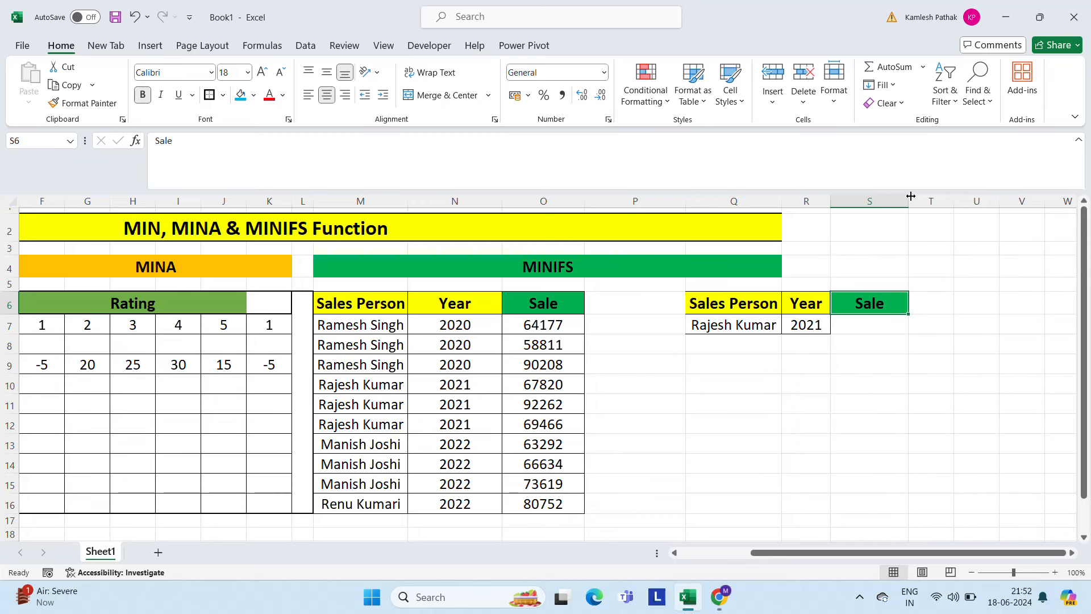
# Step: Apply borders to every cell of the criteria table Q6:S7
pyautogui.click(860, 321)
pyautogui.press('Up')
pyautogui.press('Left')
pyautogui.press('Left')
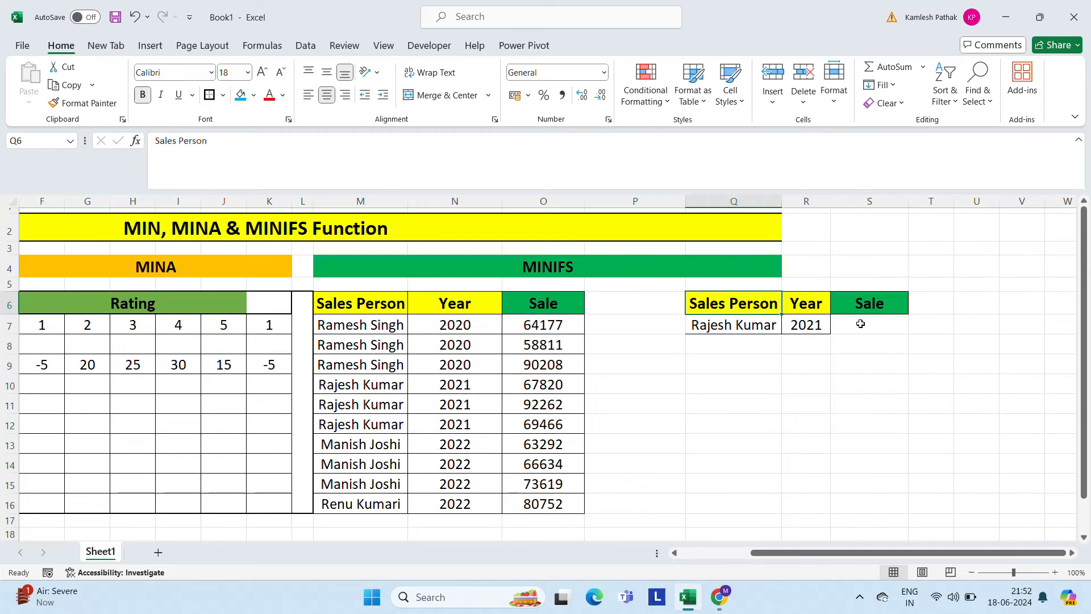
pyautogui.hotkey('shift', 'Down')
pyautogui.hotkey('shift', 'Right')
pyautogui.hotkey('shift', 'Right')
pyautogui.hotkey('shift', 'Right')
pyautogui.hotkey('shift', 'Left')
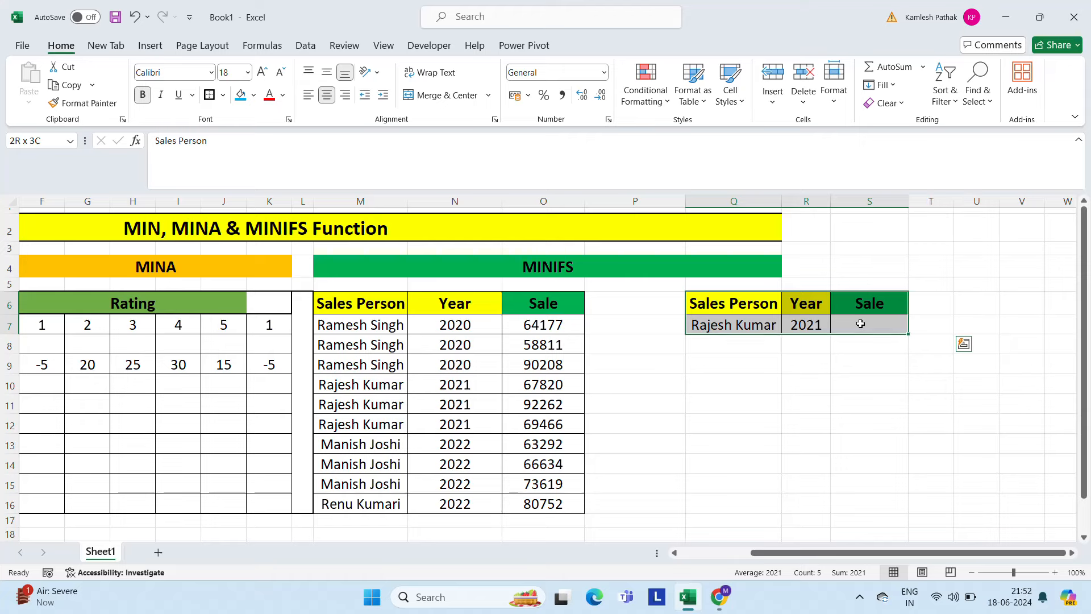
pyautogui.click(222, 97)
pyautogui.click(244, 237)
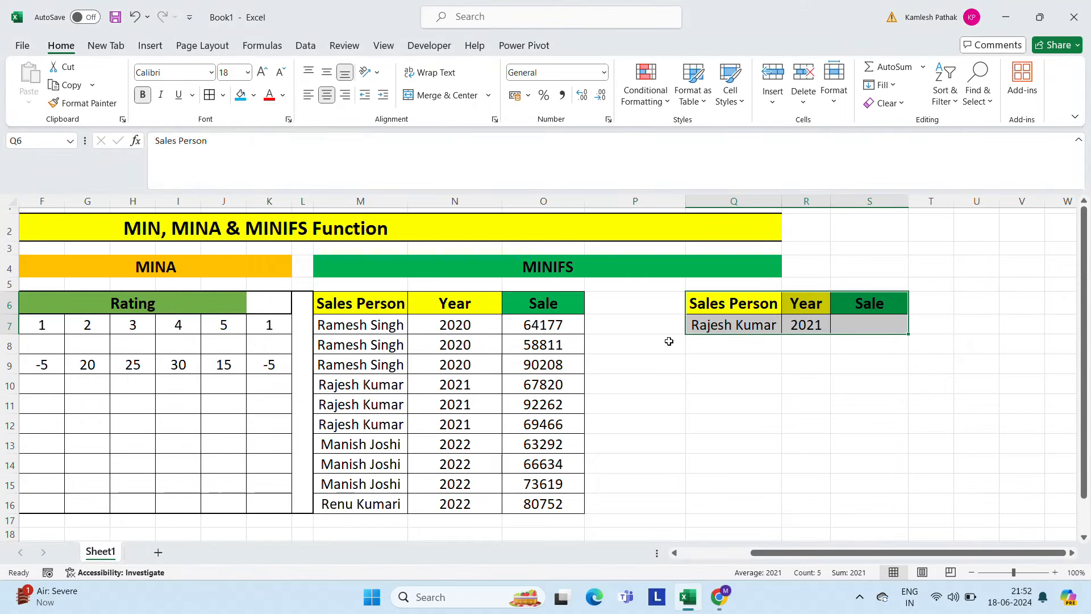
# Step: Look over the criteria in Q7:R7 and the Sales Person, Year and Sale headers of the source table
pyautogui.click(840, 370)
pyautogui.press('Up')
pyautogui.press('Up')
pyautogui.press('Left')
pyautogui.press('Left')
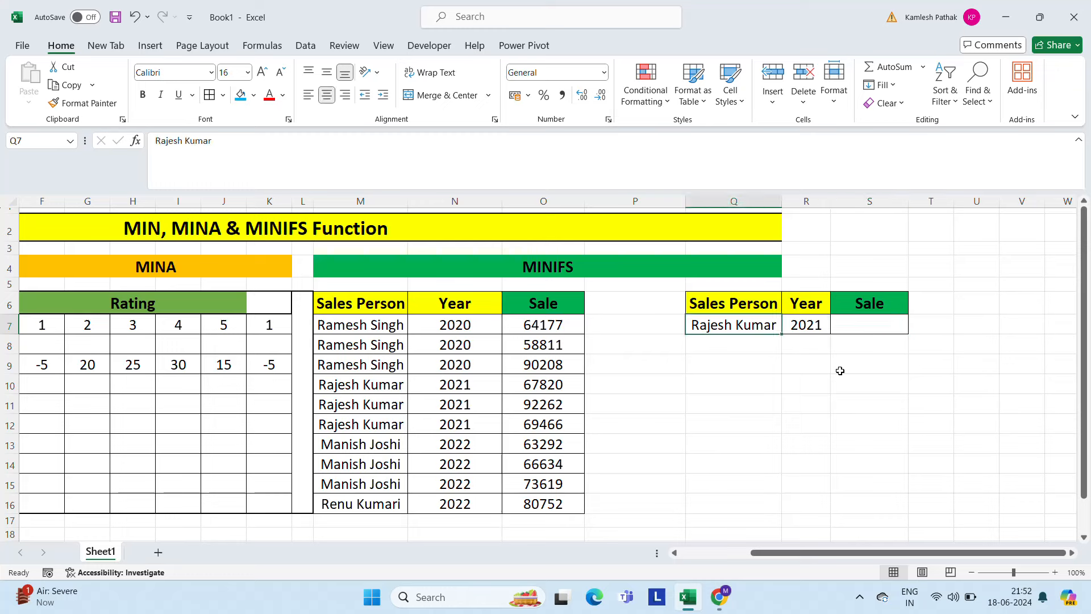
pyautogui.press('Left')
pyautogui.press('Left')
pyautogui.press('Left')
pyautogui.press('Left')
pyautogui.press('Up')
pyautogui.press('Right')
pyautogui.press('Right')
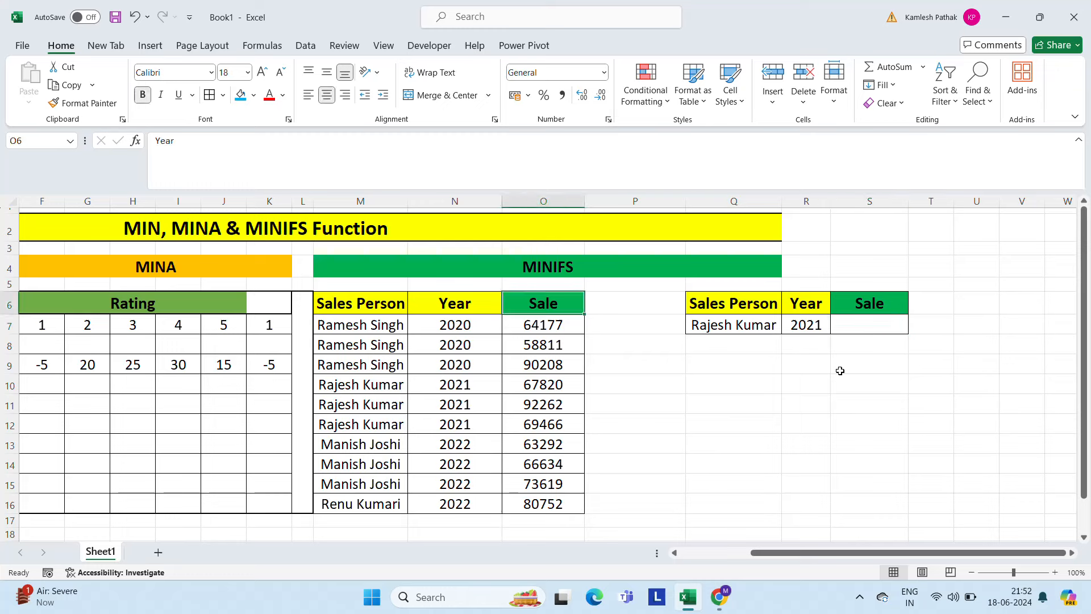
pyautogui.press('Down')
pyautogui.press('Left')
pyautogui.press('Left')
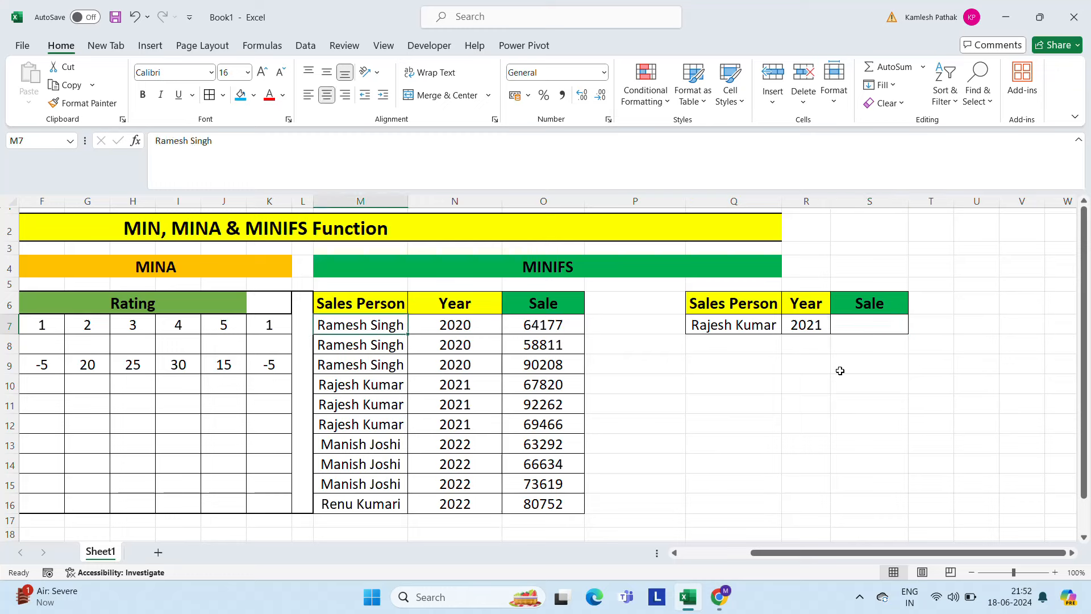
# Step: Step through the sales person entries in column M of the source table
pyautogui.press('Down')
pyautogui.press('Down')
pyautogui.press('Down')
pyautogui.press('Down')
pyautogui.press('Down')
pyautogui.press('Down')
pyautogui.press('Down')
pyautogui.press('Down')
pyautogui.press('Down')
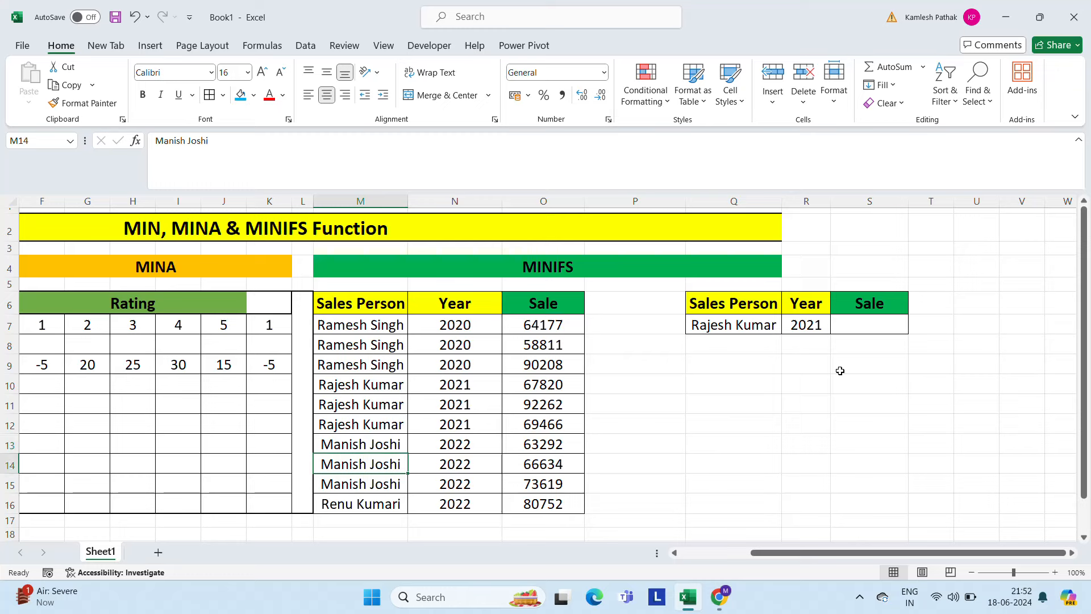
pyautogui.press('Up')
pyautogui.press('Up')
pyautogui.press('Up')
pyautogui.press('Up')
pyautogui.press('Up')
pyautogui.press('Up')
pyautogui.press('Up')
pyautogui.press('Up')
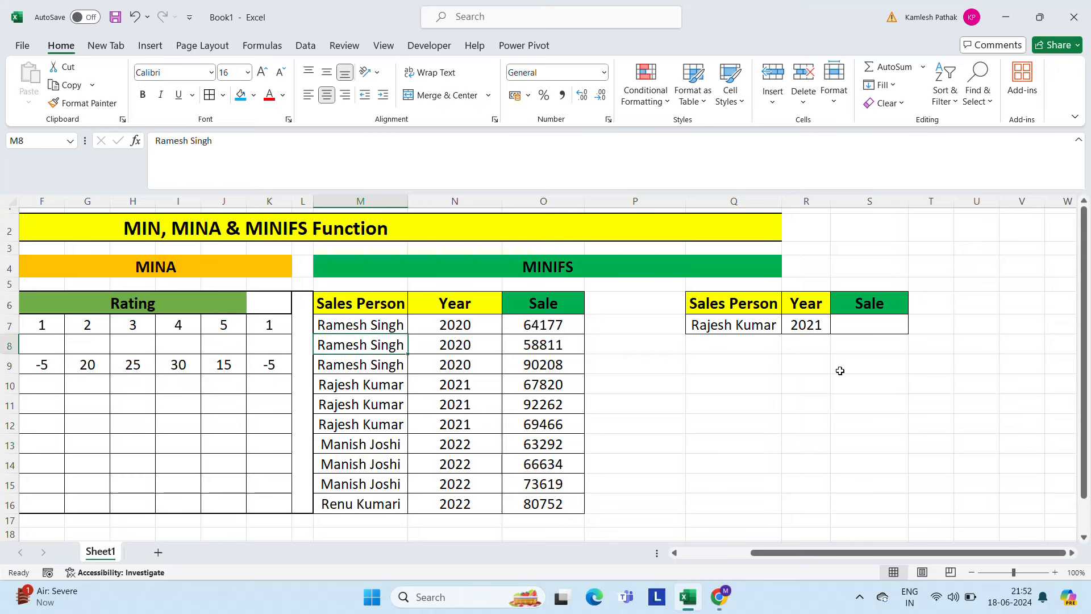
# Step: Compare the sales person and year criteria in Q7:R7 with the start of the source table
pyautogui.press('Right')
pyautogui.press('Right')
pyautogui.press('Up')
pyautogui.press('Right')
pyautogui.press('Right')
pyautogui.press('Right')
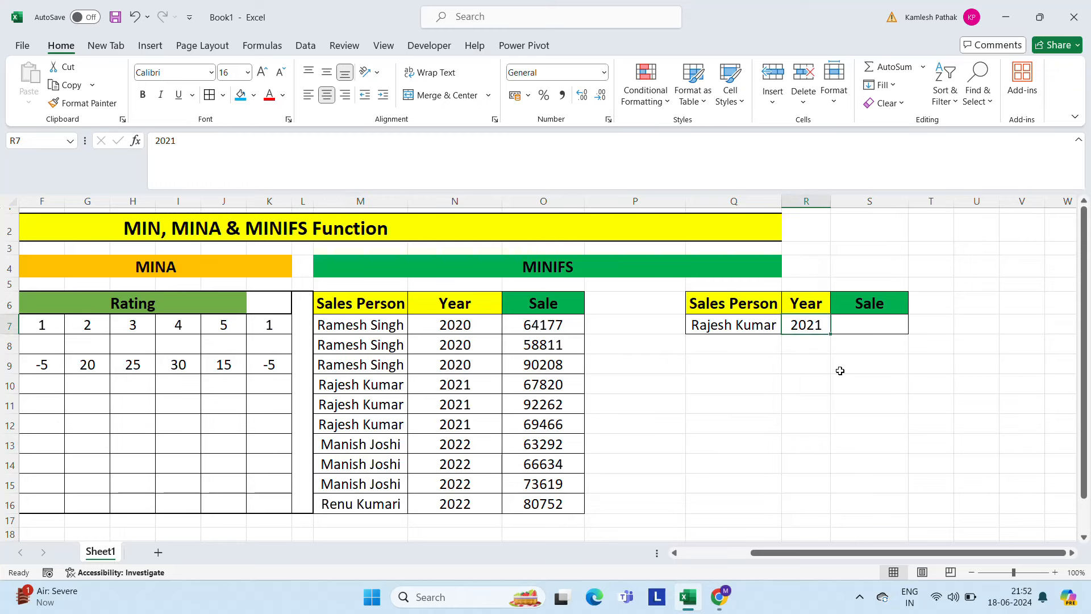
pyautogui.press('Up')
pyautogui.press('Left')
pyautogui.press('Down')
pyautogui.press('Up')
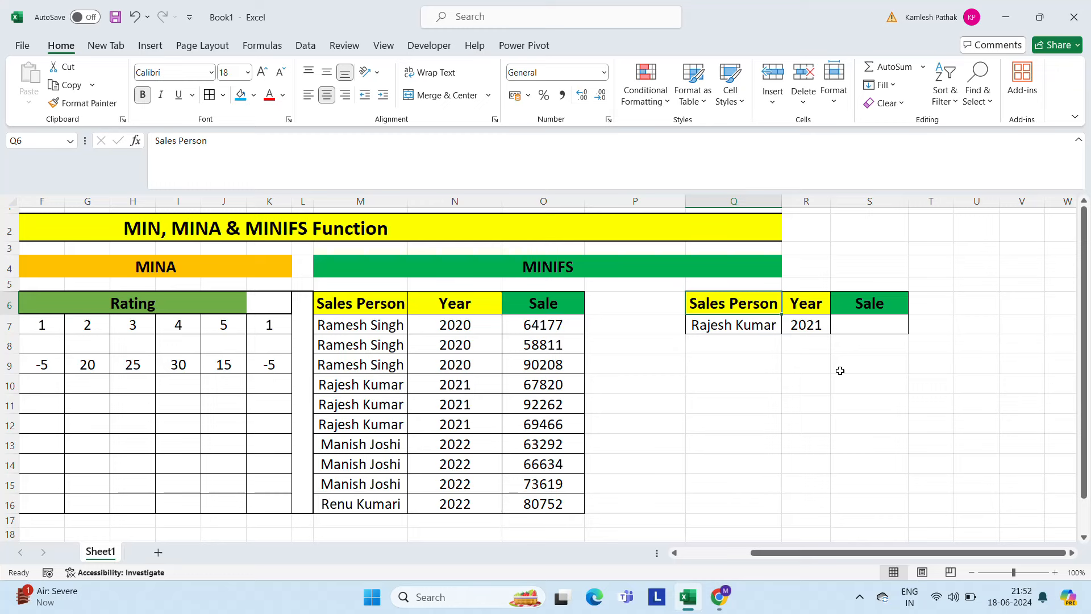
pyautogui.press('Down')
pyautogui.press('Left')
pyautogui.press('Left')
pyautogui.press('Left')
pyautogui.press('Left')
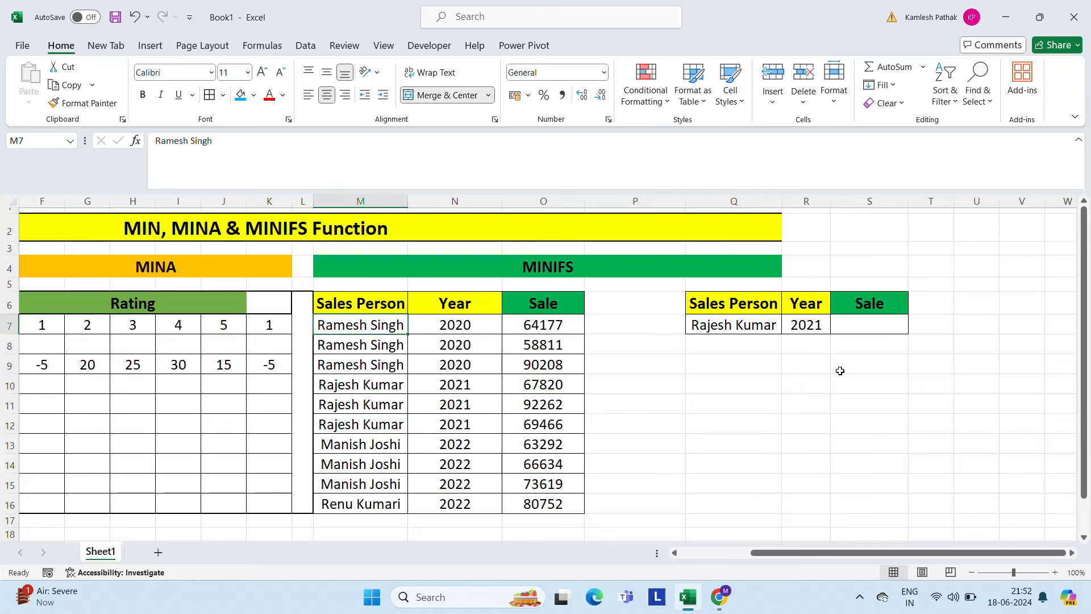
pyautogui.press('Down')
pyautogui.press('Up')
pyautogui.press('Up')
pyautogui.press('Down')
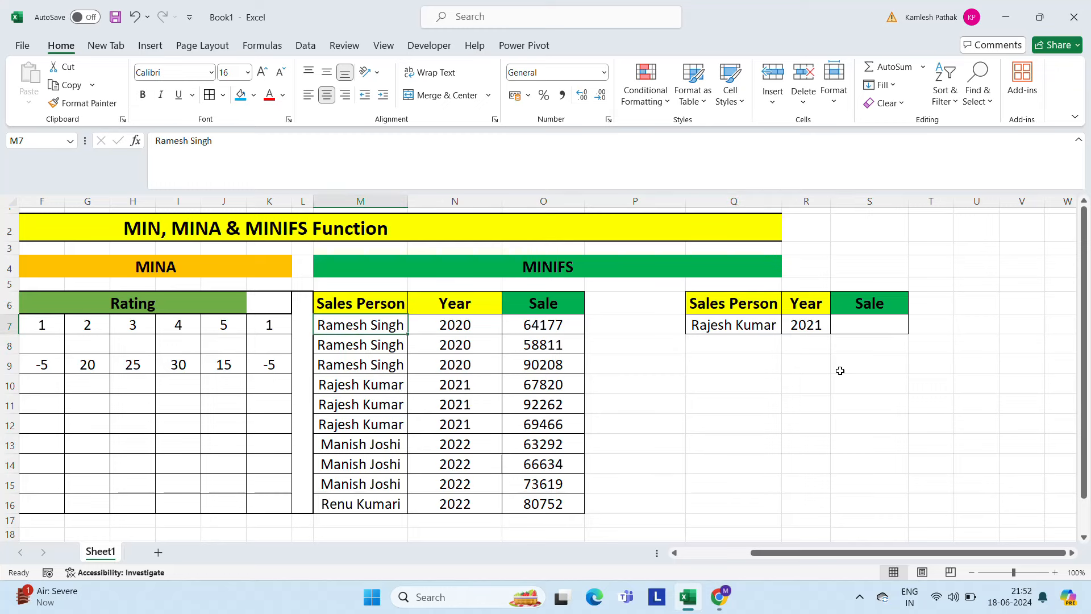
# Step: Trace row 7 from the first source record across to the empty Sale cell S7 and back
pyautogui.press('Right')
pyautogui.press('Right')
pyautogui.press('Right')
pyautogui.press('Right')
pyautogui.press('Right')
pyautogui.press('Right')
pyautogui.press('Left')
pyautogui.press('Left')
pyautogui.press('Left')
pyautogui.press('Left')
pyautogui.press('Left')
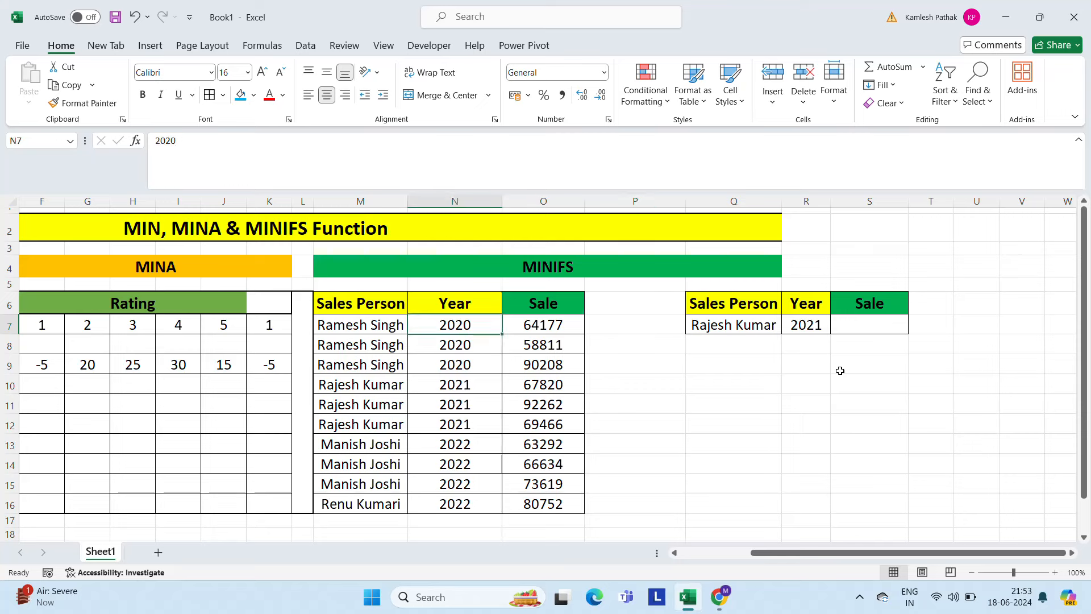
pyautogui.press('Left')
# Step: Examine the 2021 records in rows 10 to 12 and their sale values for the criteria's sales person
pyautogui.press('Down')
pyautogui.press('Down')
pyautogui.press('Down')
pyautogui.press('Right')
pyautogui.press('Right')
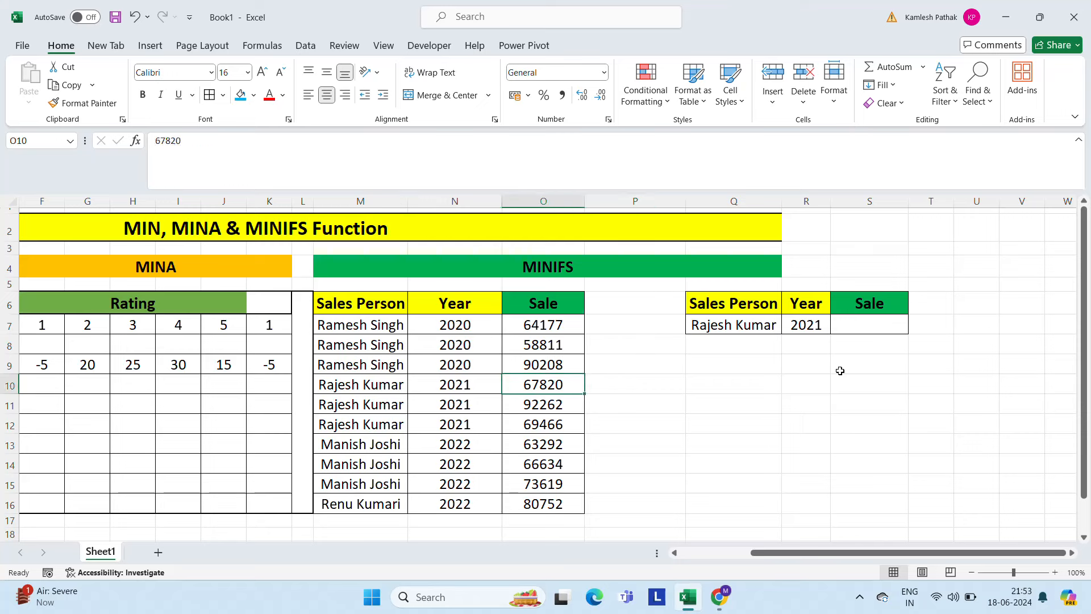
pyautogui.press('Down')
pyautogui.press('Down')
pyautogui.press('Down')
pyautogui.press('Up')
pyautogui.press('Up')
pyautogui.press('Up')
pyautogui.press('Left')
pyautogui.press('Left')
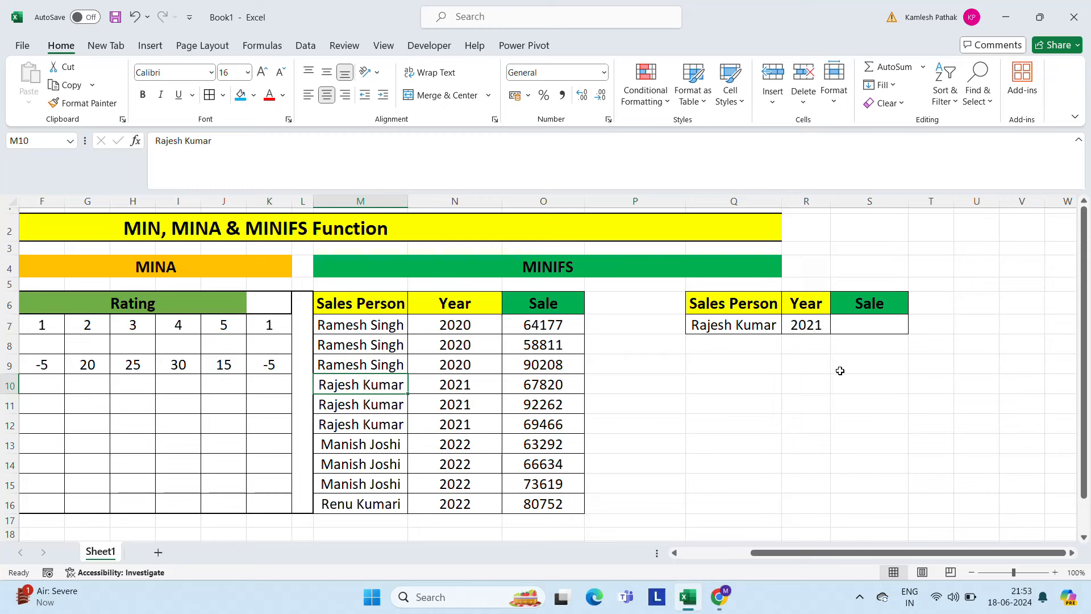
# Step: Compare the sale amounts in O10:O12 for the sales person named in the criteria table
pyautogui.press('Down')
pyautogui.press('Down')
pyautogui.press('Right')
pyautogui.press('Right')
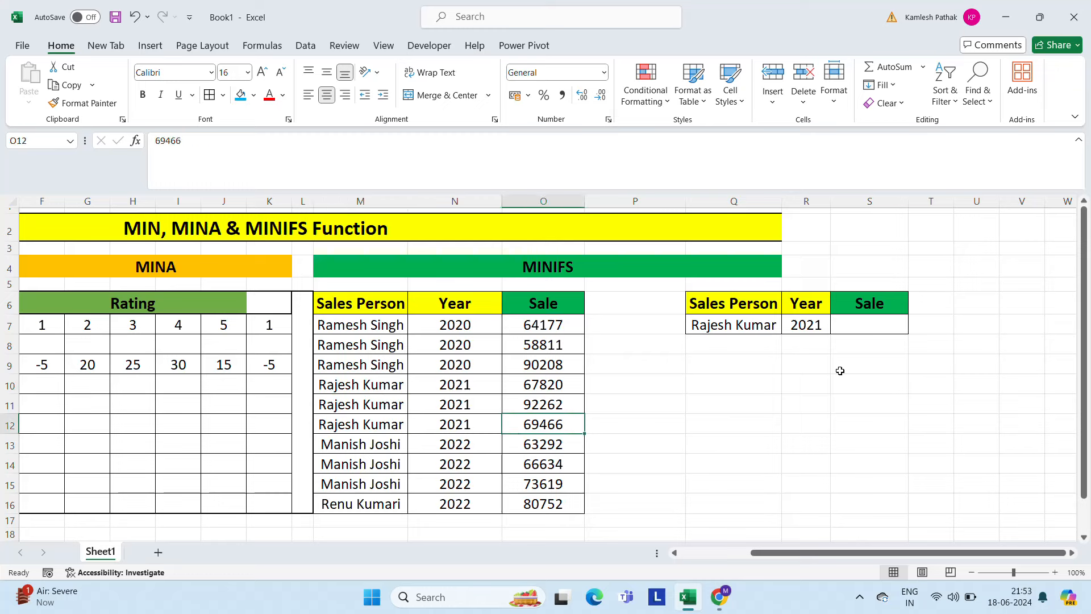
pyautogui.press('Up')
pyautogui.press('Up')
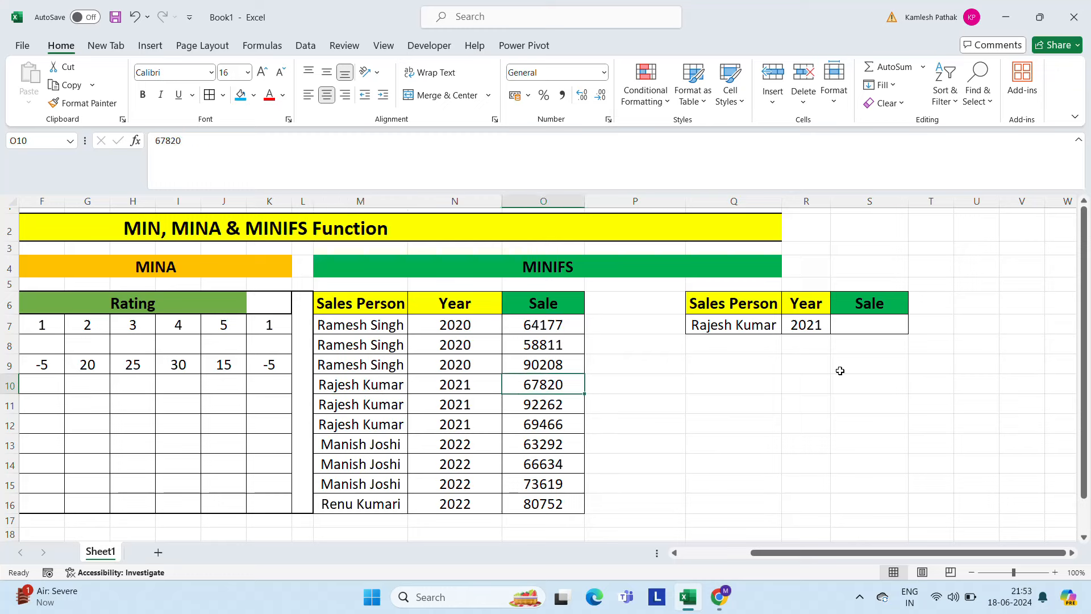
# Step: Start a MINIFS formula in S7 with O7:O16 as the minimum range
pyautogui.press('Up')
pyautogui.press('Up')
pyautogui.press('Right')
pyautogui.press('Right')
pyautogui.press('Right')
pyautogui.press('Right')
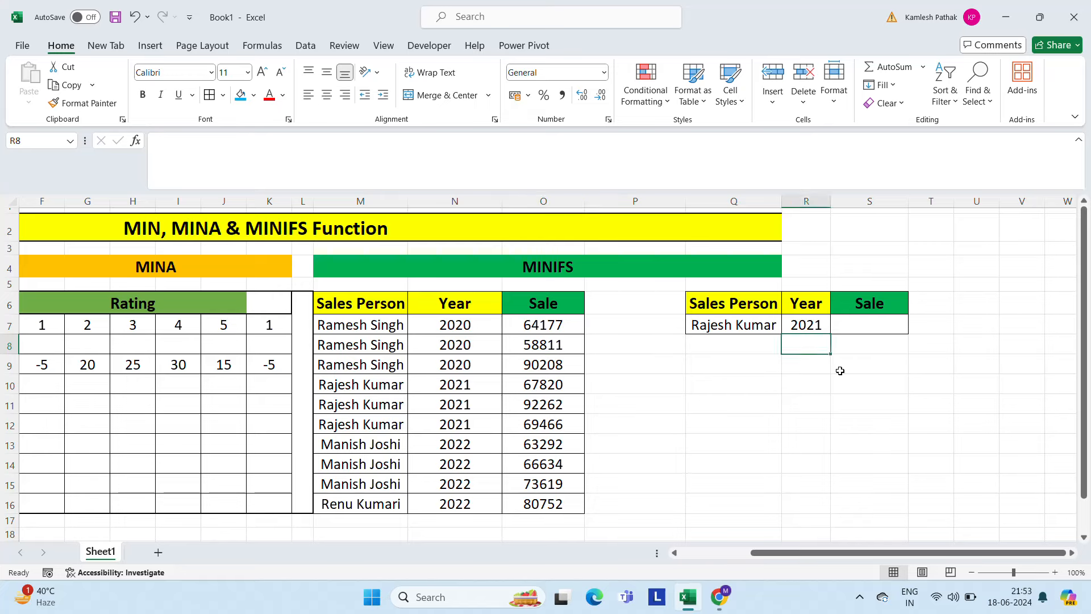
pyautogui.press('Up')
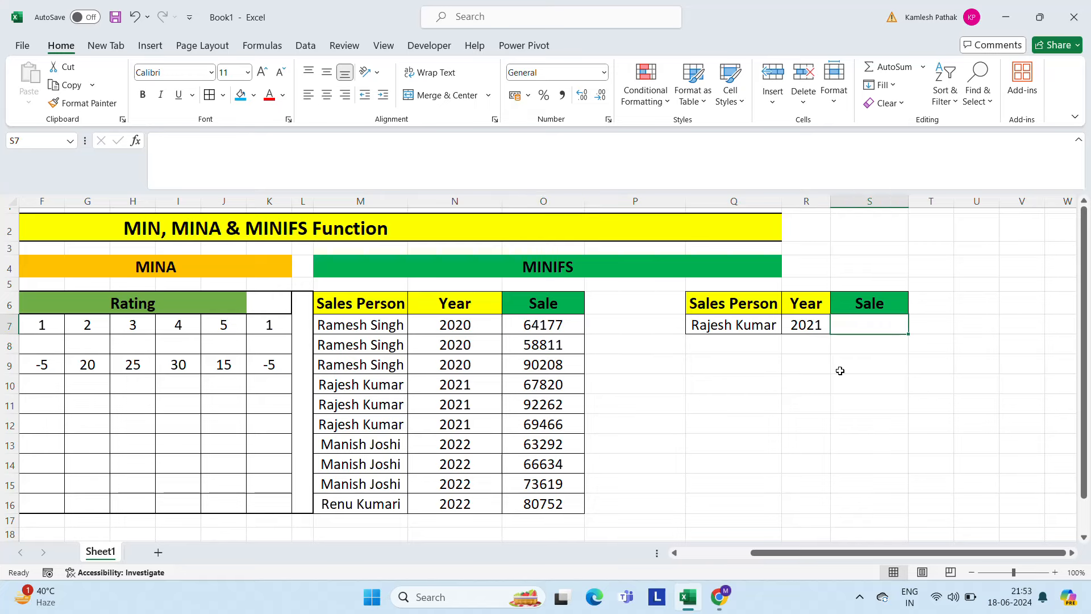
pyautogui.write('=min')
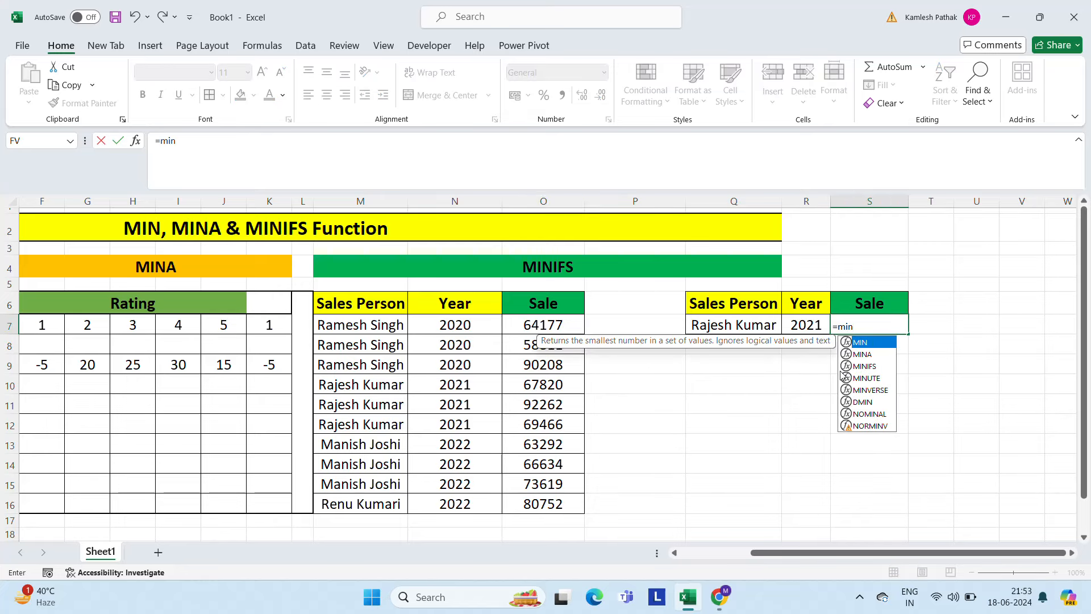
pyautogui.press('Down')
pyautogui.press('Down')
pyautogui.press('Tab')
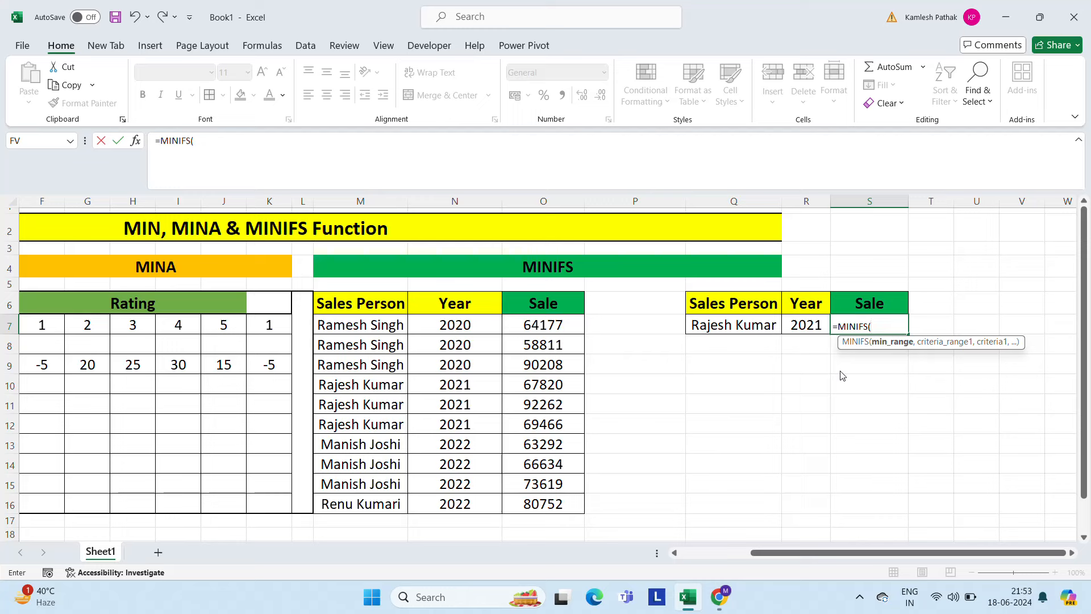
pyautogui.click(548, 330)
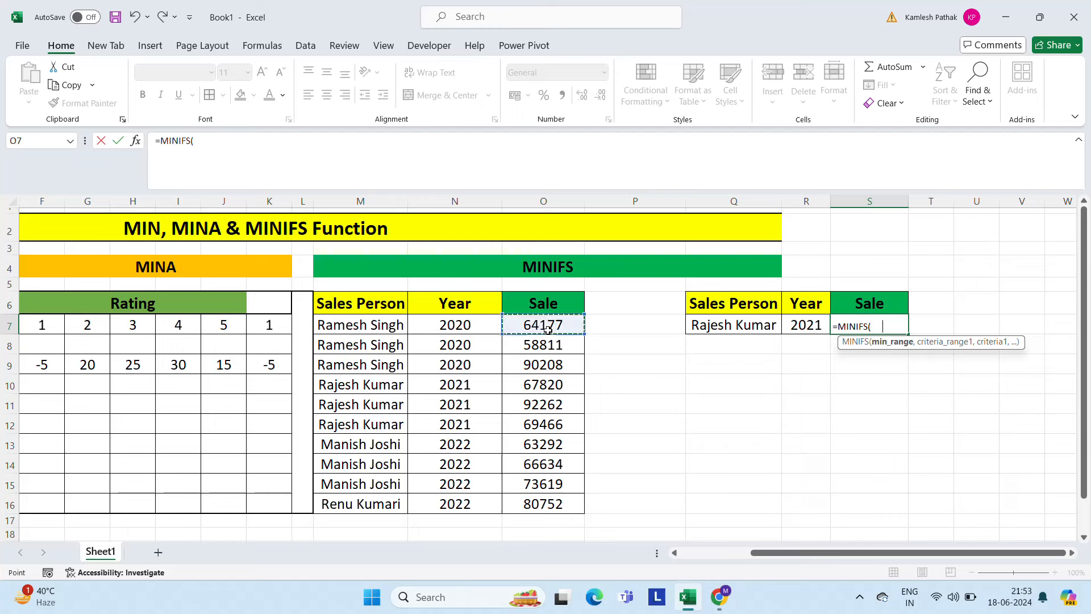
pyautogui.hotkey('ctrl', 'shift', 'Down')
pyautogui.write(',')
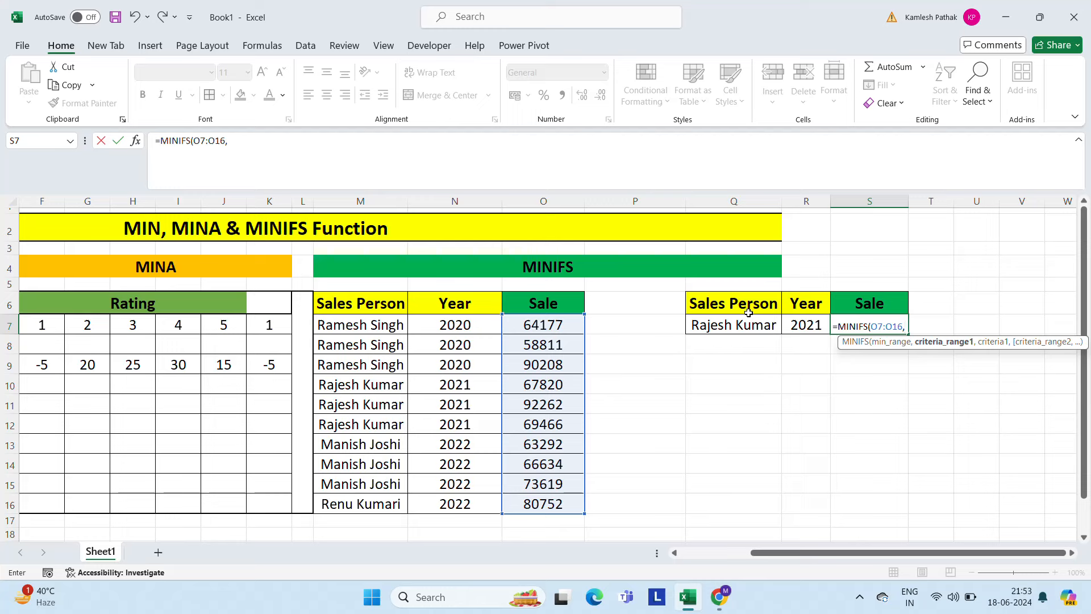
# Step: Add the sales person condition to the formula, with M7:M16 as criteria range and Q7 as criterion
pyautogui.click(383, 328)
pyautogui.hotkey('ctrl', 'shift', 'Down')
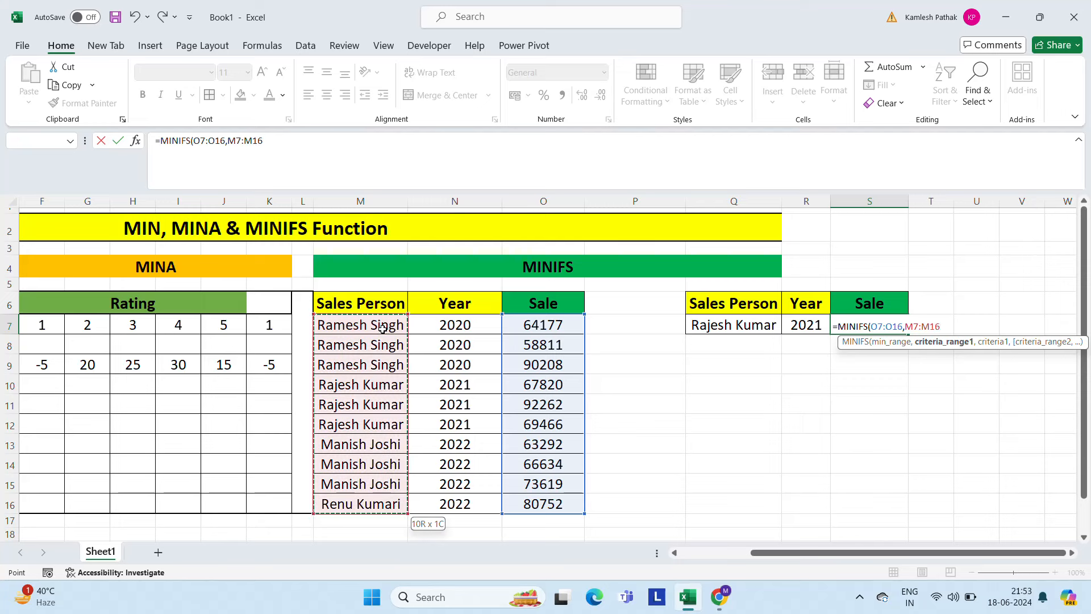
pyautogui.write(',')
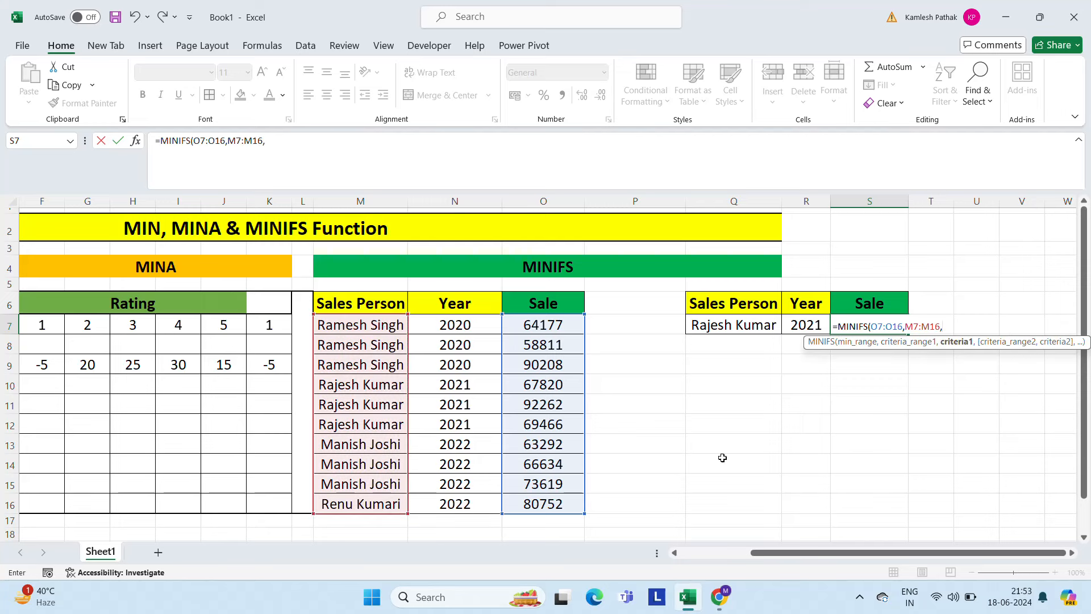
pyautogui.click(736, 325)
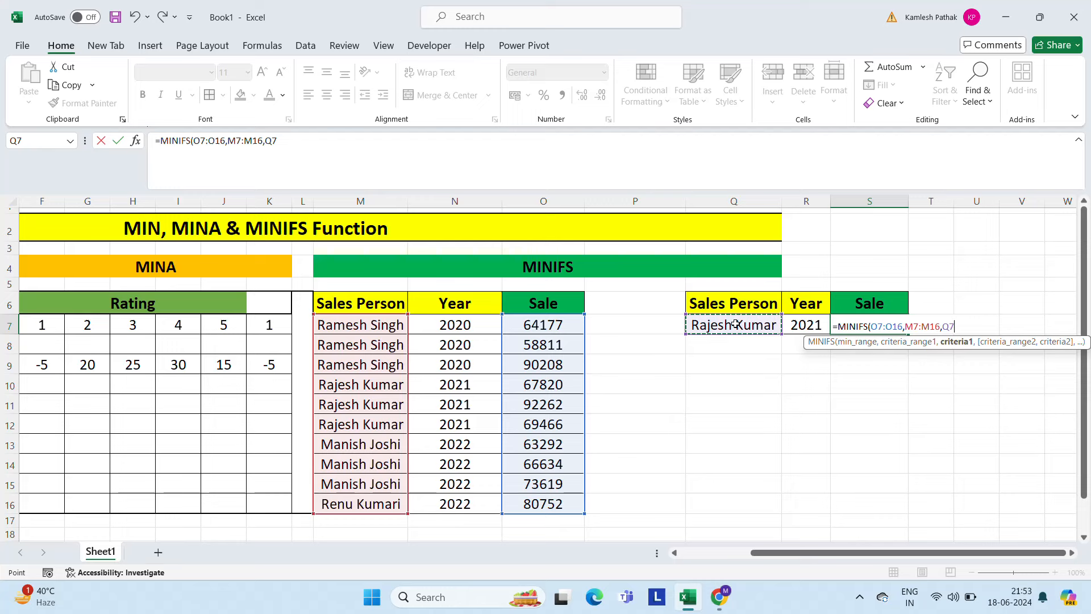
pyautogui.write(',')
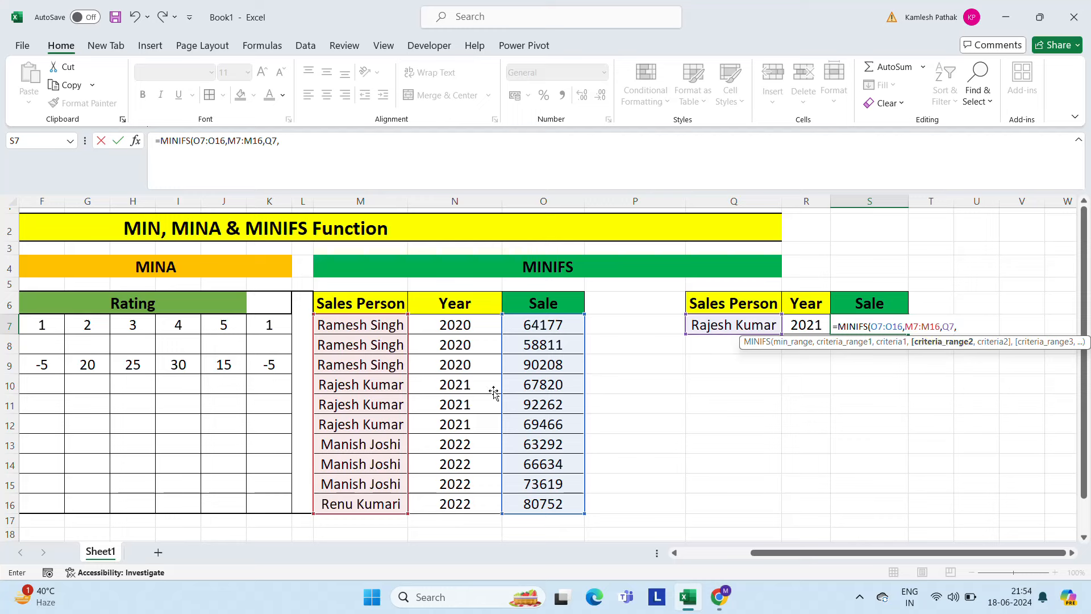
# Step: Add the year condition with range N7:N16 and criterion R7, and enter the formula in S7
pyautogui.click(458, 327)
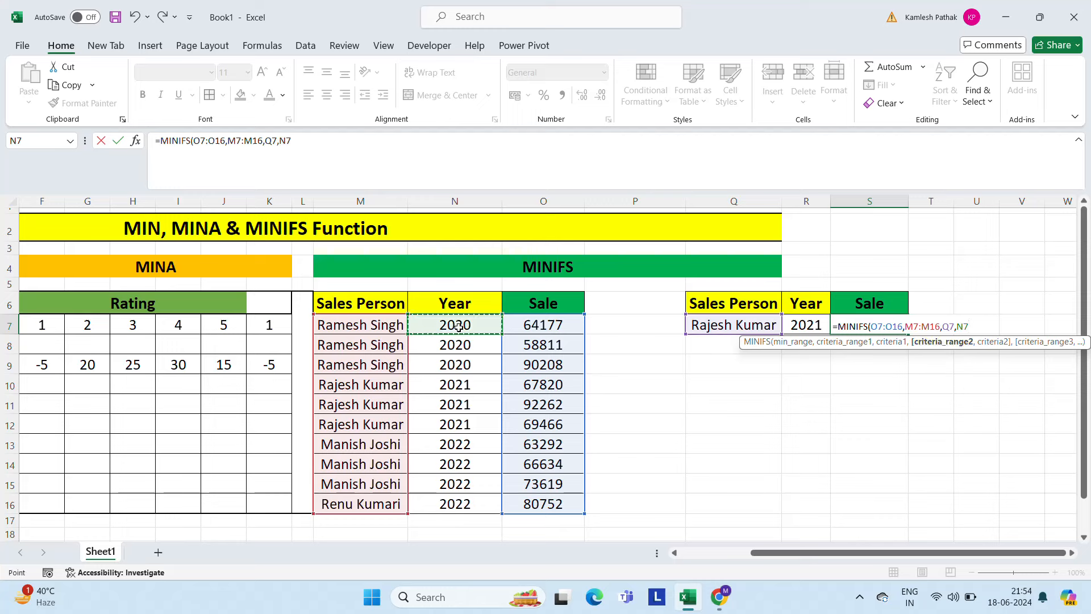
pyautogui.hotkey('ctrl', 'shift', 'Down')
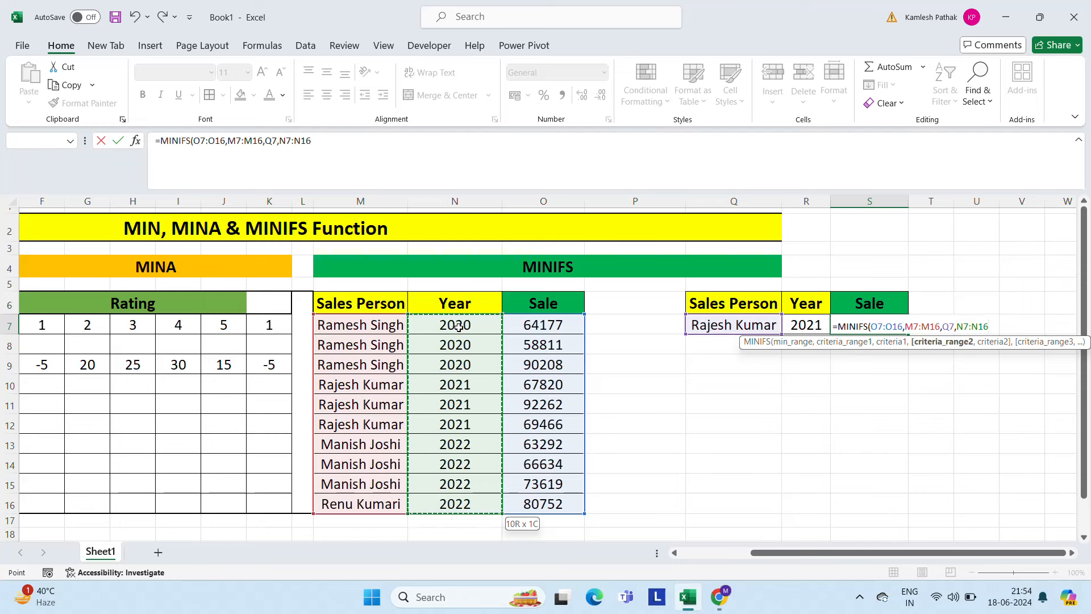
pyautogui.write(',')
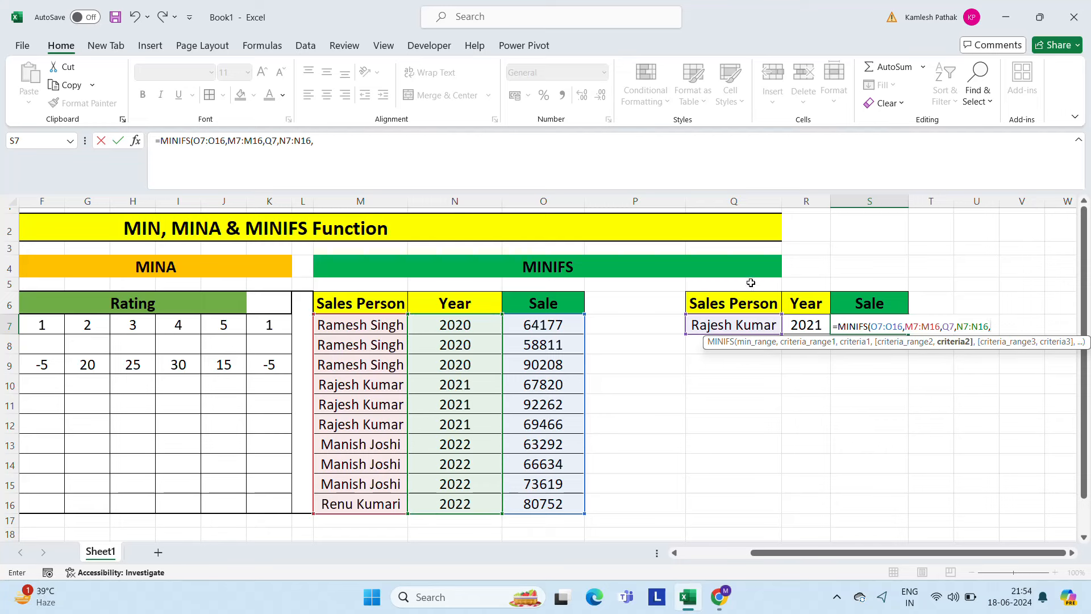
pyautogui.click(802, 325)
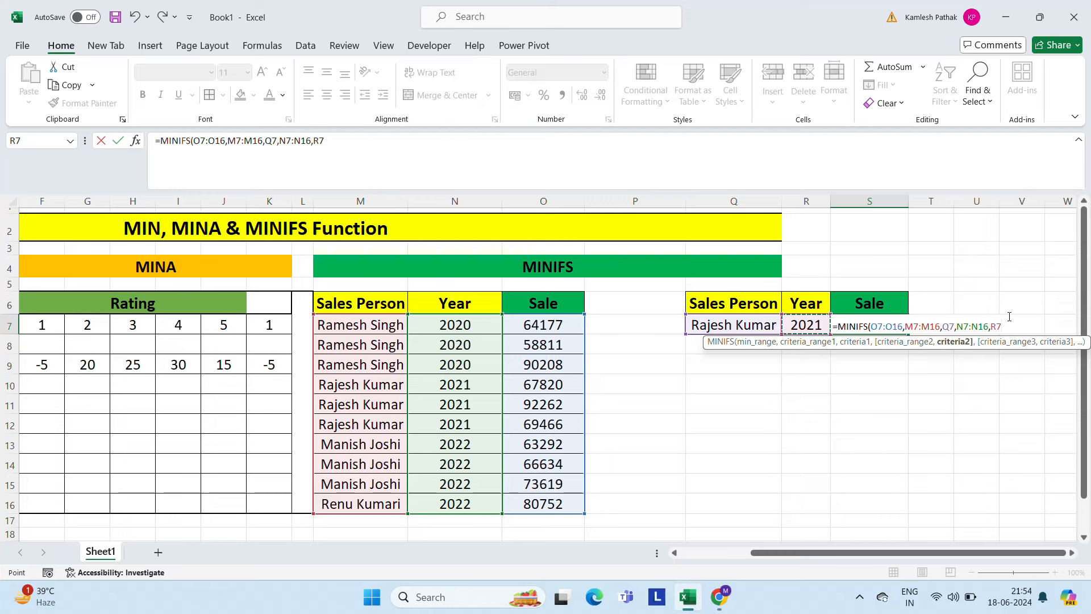
pyautogui.hotkey('ctrl', 'Return')
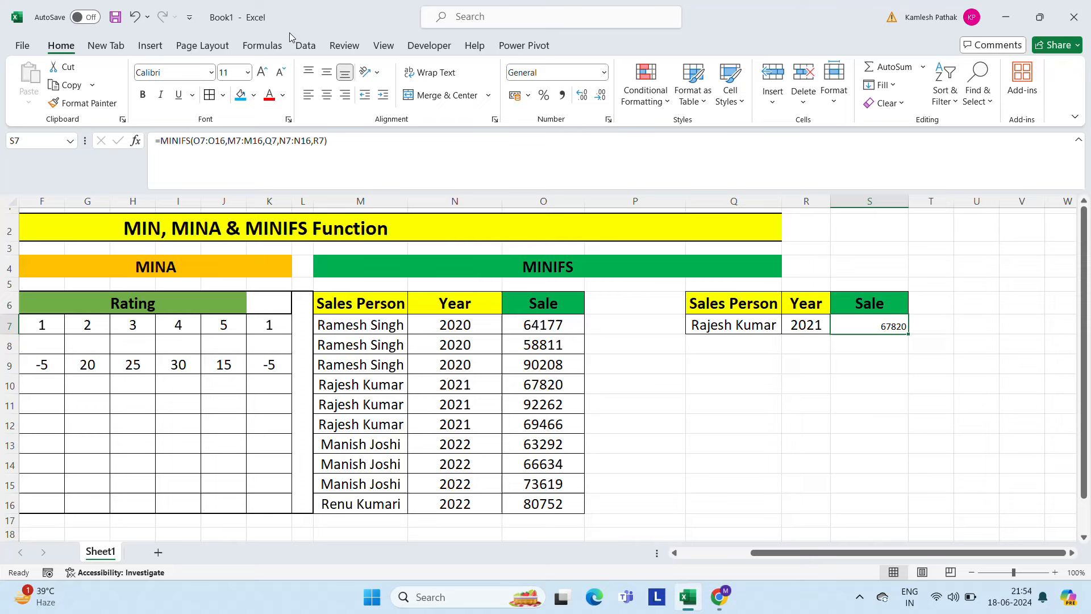
# Step: Set the font size of the result in S7 to 18 and center it
pyautogui.click(247, 72)
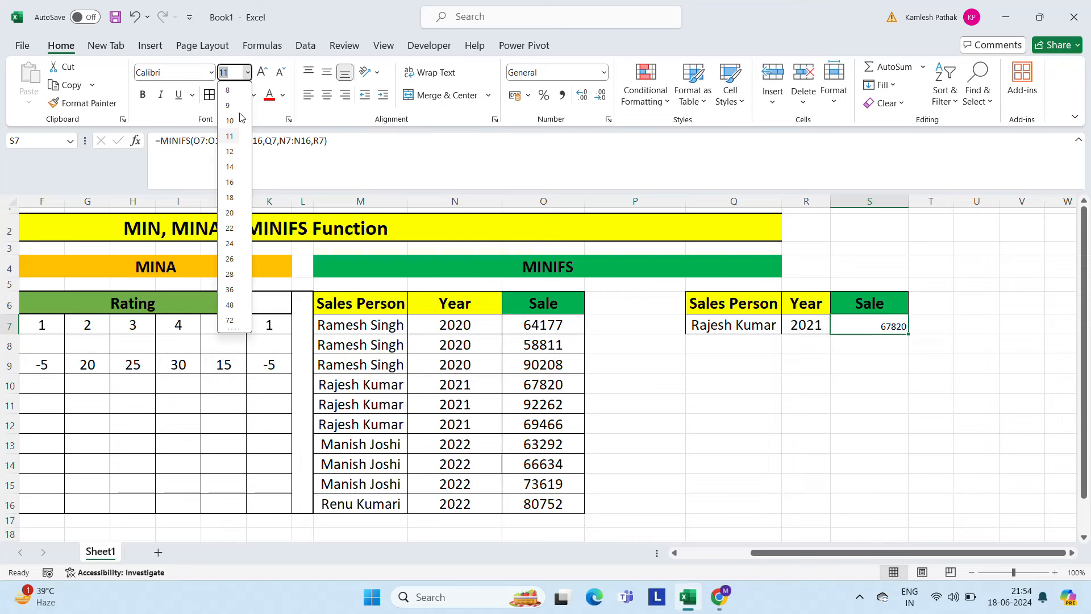
pyautogui.click(229, 197)
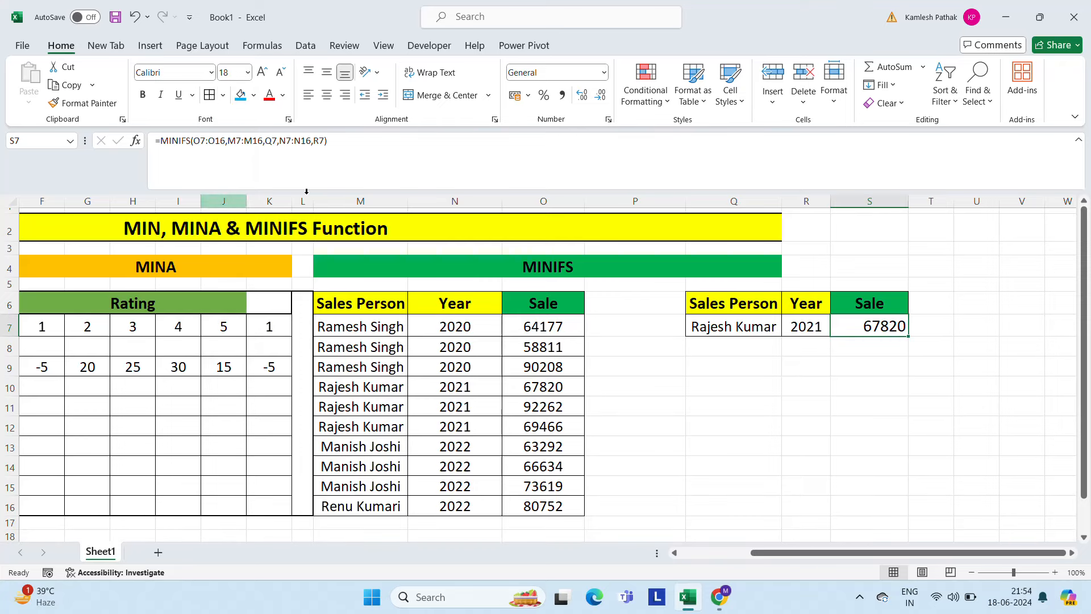
pyautogui.click(327, 97)
# Step: Highlight the matching source record in M10:O10 with a blue fill
pyautogui.moveTo(361, 387); pyautogui.dragTo(543, 387)
pyautogui.click(241, 96)
pyautogui.click(626, 387)
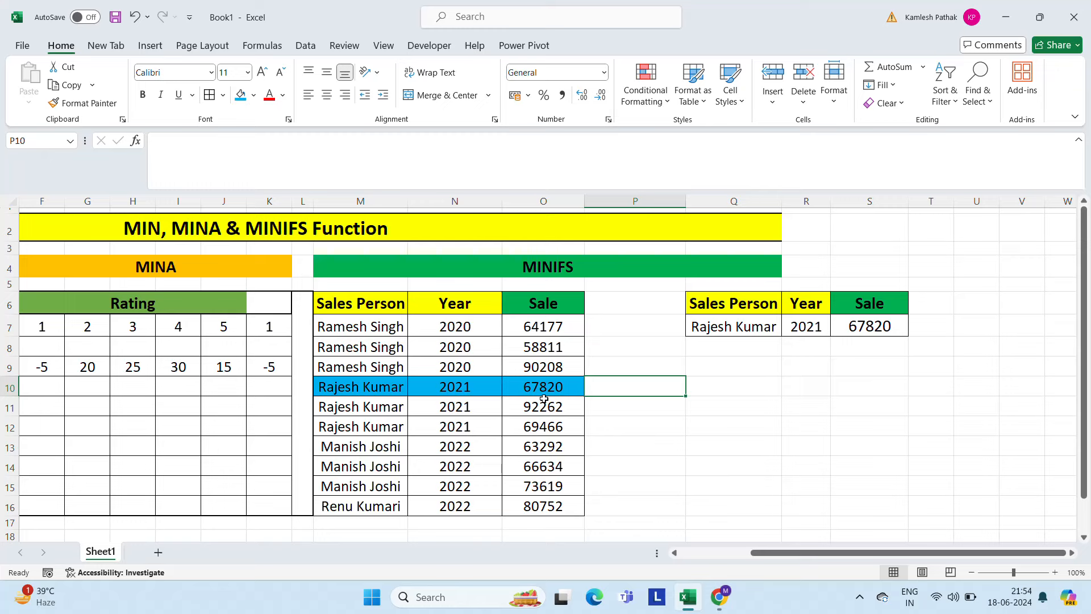
# Step: Check the MINIFS result in S7 against the sales person and year criteria in Q7:R7
pyautogui.click(868, 325)
pyautogui.press('Left')
pyautogui.press('Left')
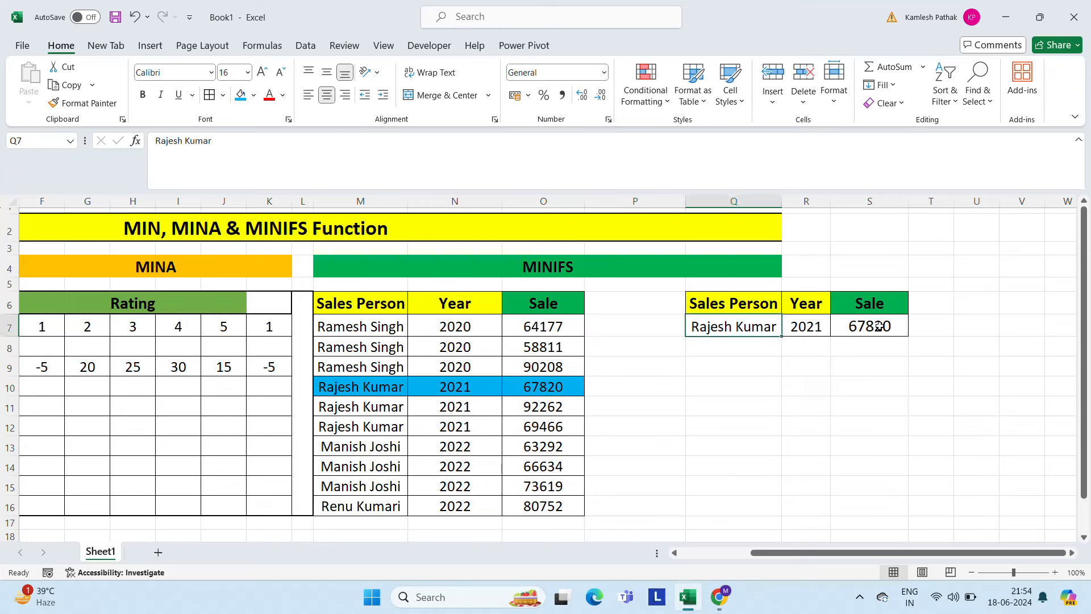
pyautogui.press('Right')
pyautogui.press('Right')
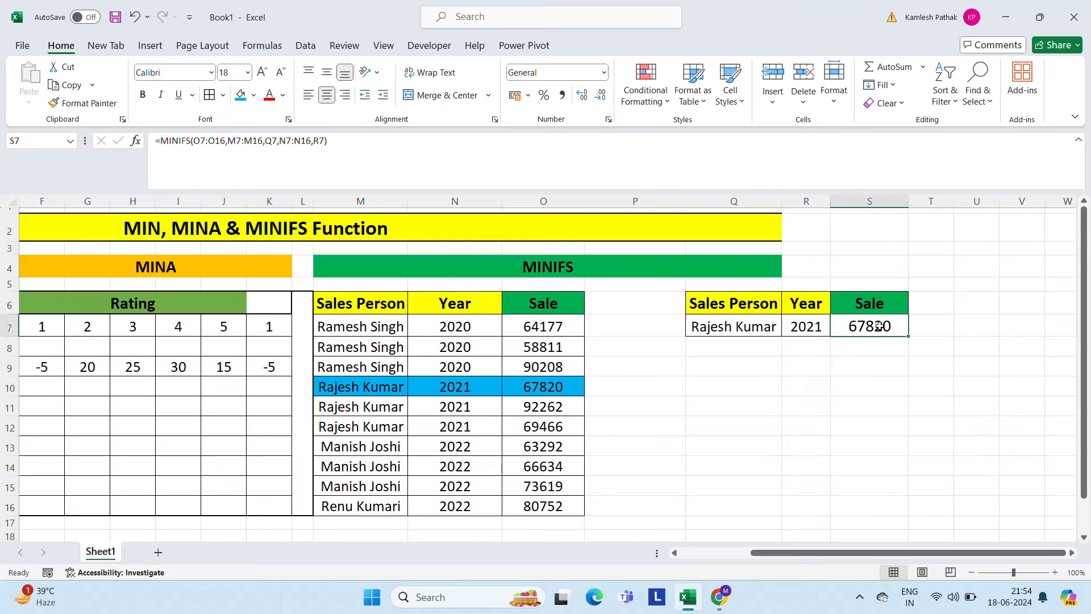
pyautogui.press('Left')
pyautogui.press('Left')
pyautogui.press('Down')
pyautogui.press('Down')
pyautogui.press('Down')
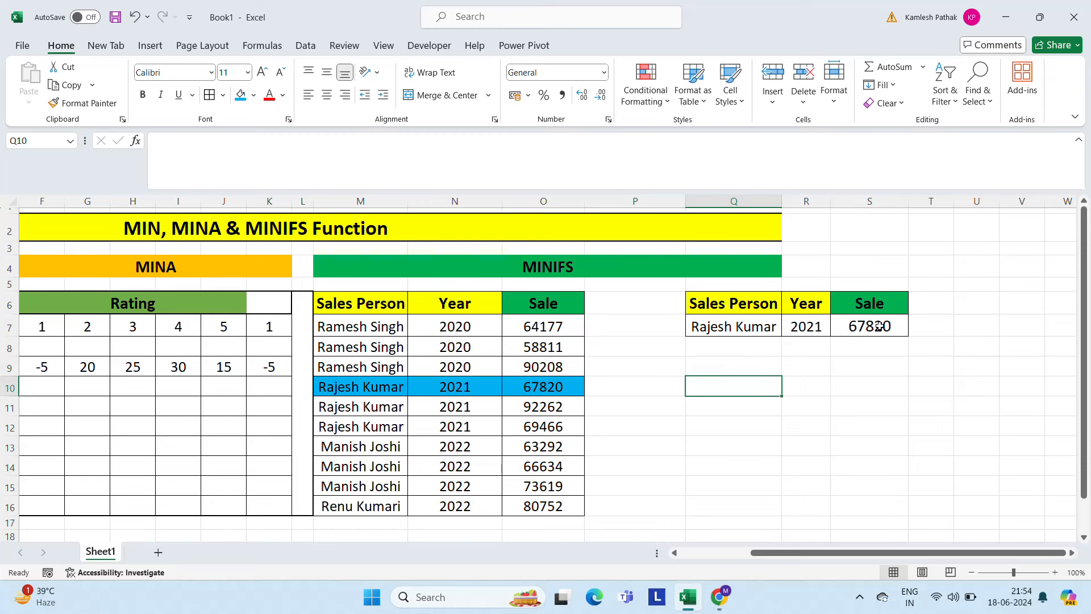
pyautogui.press('Left')
pyautogui.press('Left')
pyautogui.press('Left')
pyautogui.press('Up')
pyautogui.press('Up')
pyautogui.press('Left')
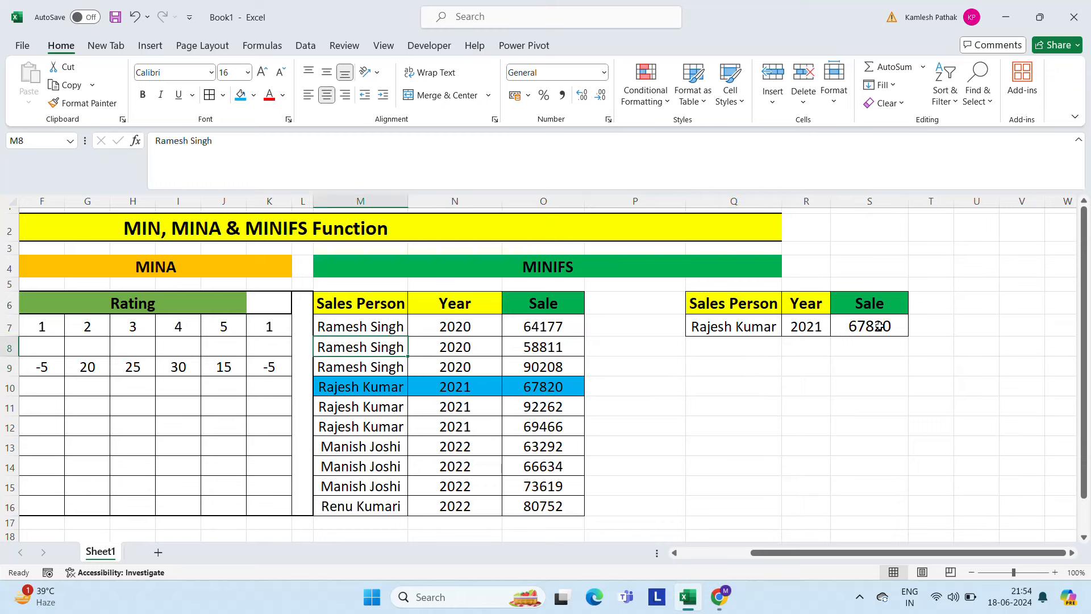
pyautogui.hotkey('shift', 'Right')
pyautogui.hotkey('ctrl', 'c')
pyautogui.press('Right')
pyautogui.press('Right')
pyautogui.press('Right')
pyautogui.press('Right')
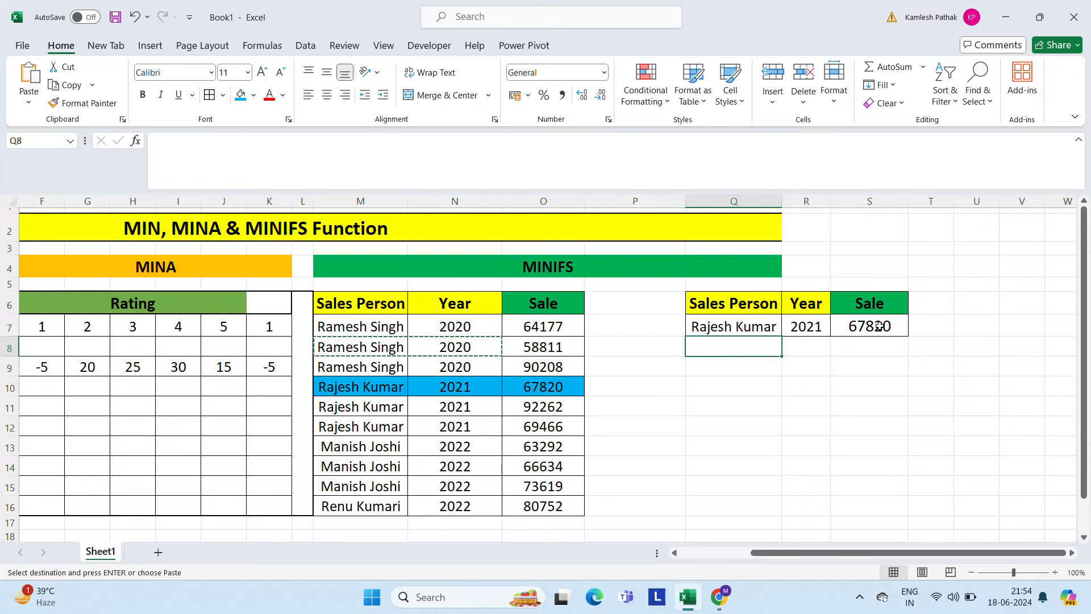
pyautogui.press('Up')
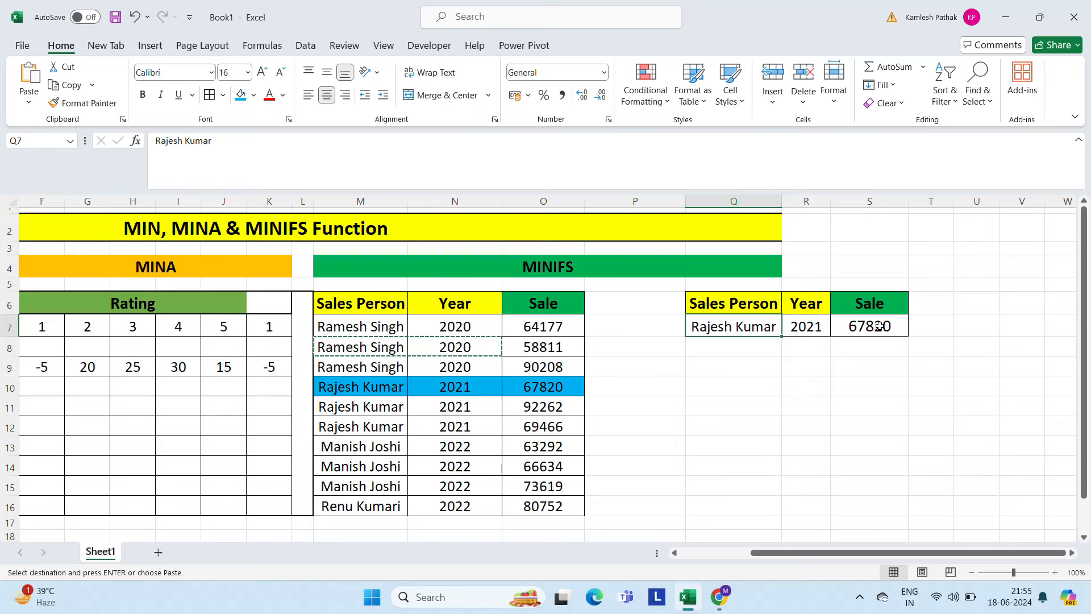
pyautogui.press('Escape')
# Step: Replace the sales person criterion in Q7 with the entry copied from M8, and check the formula in S7
pyautogui.press('Left')
pyautogui.press('Left')
pyautogui.press('Left')
pyautogui.press('Left')
pyautogui.press('Down')
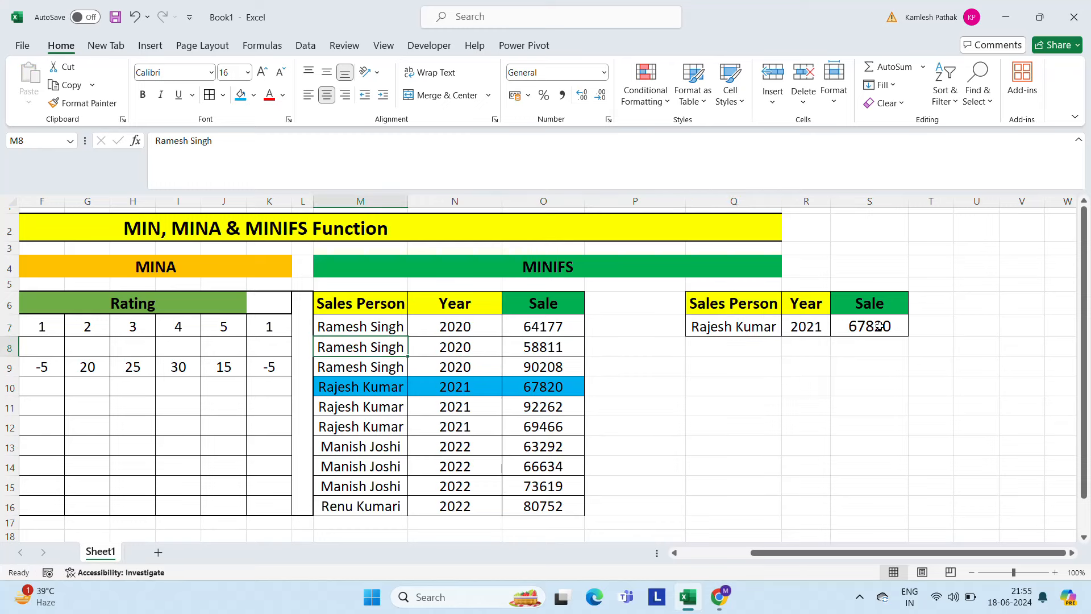
pyautogui.hotkey('ctrl', 'c')
pyautogui.press('Right')
pyautogui.press('Right')
pyautogui.press('Right')
pyautogui.press('Right')
pyautogui.press('Up')
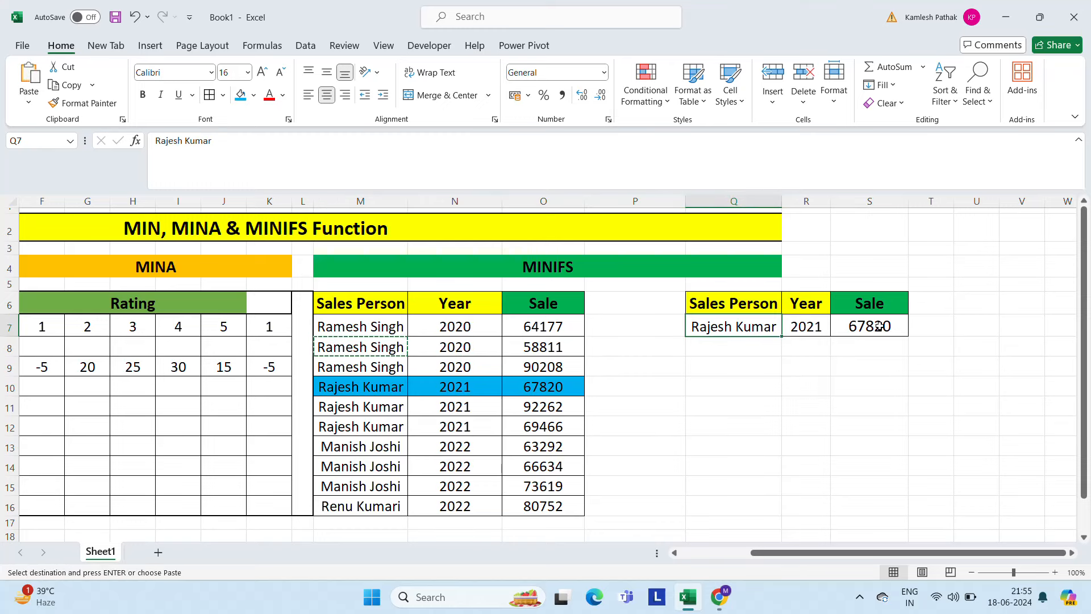
pyautogui.hotkey('ctrl', 'v')
pyautogui.press('Escape')
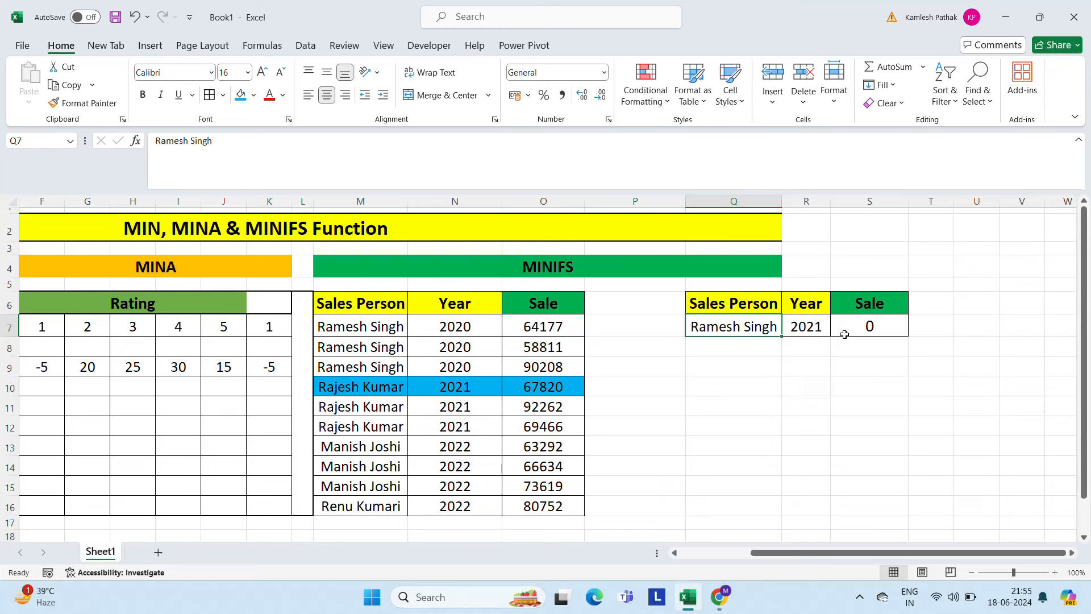
pyautogui.click(879, 326)
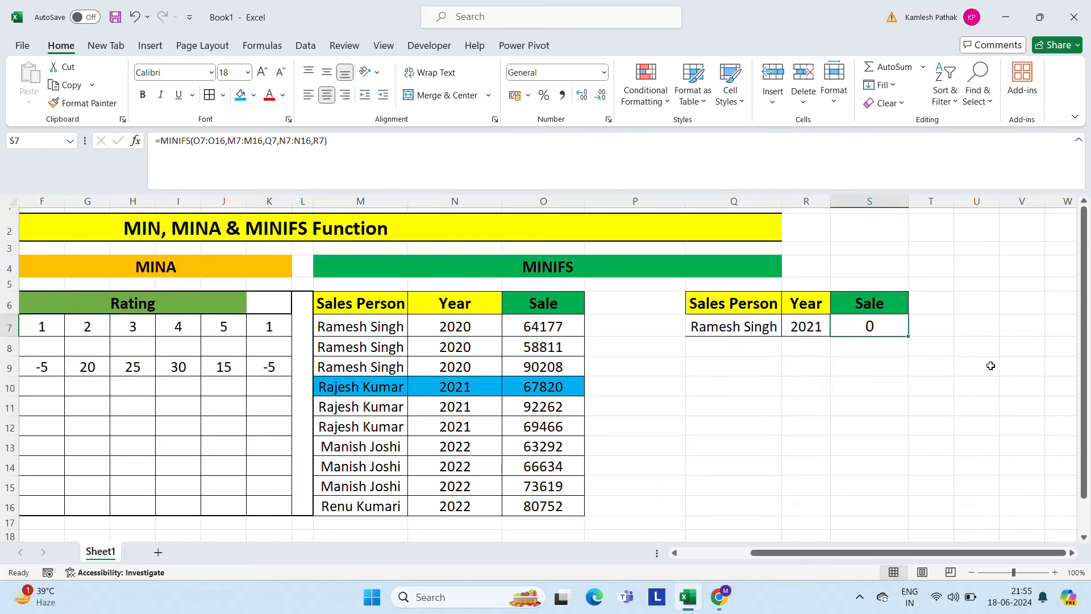
# Step: Replace the year criterion in R7 with 2020, copied from N7
pyautogui.click(450, 352)
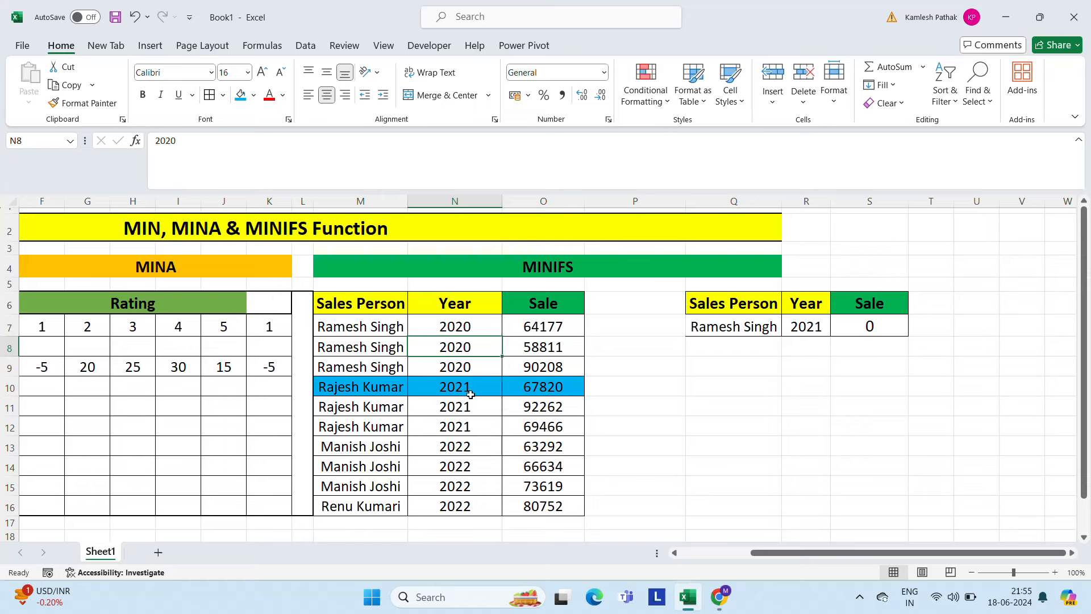
pyautogui.click(464, 334)
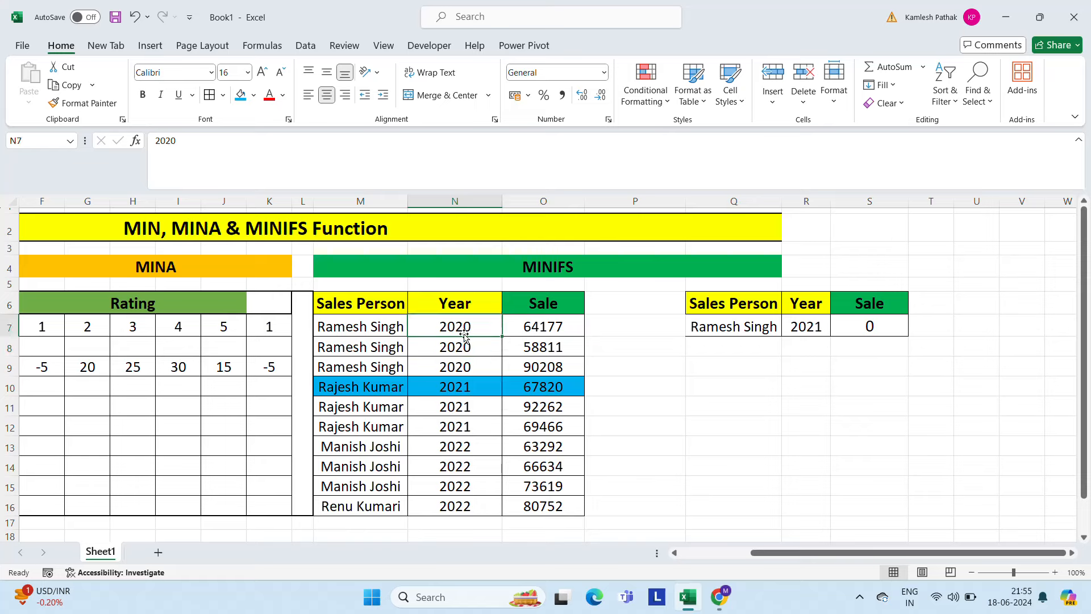
pyautogui.hotkey('ctrl', 'c')
pyautogui.press('Right')
pyautogui.press('Right')
pyautogui.press('Right')
pyautogui.press('Right')
pyautogui.press('Return')
# Step: Replace the sales person criterion in Q7 with the entry copied from M13
pyautogui.click(524, 352)
pyautogui.press('Left')
pyautogui.press('Left')
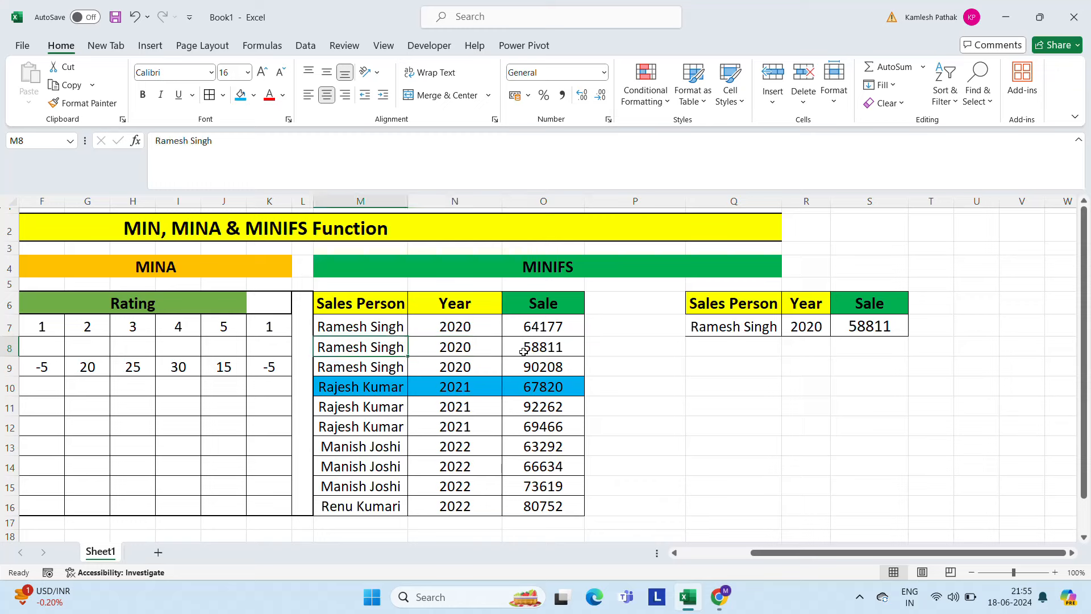
pyautogui.press('Down')
pyautogui.press('Down')
pyautogui.press('Down')
pyautogui.press('Down')
pyautogui.press('Down')
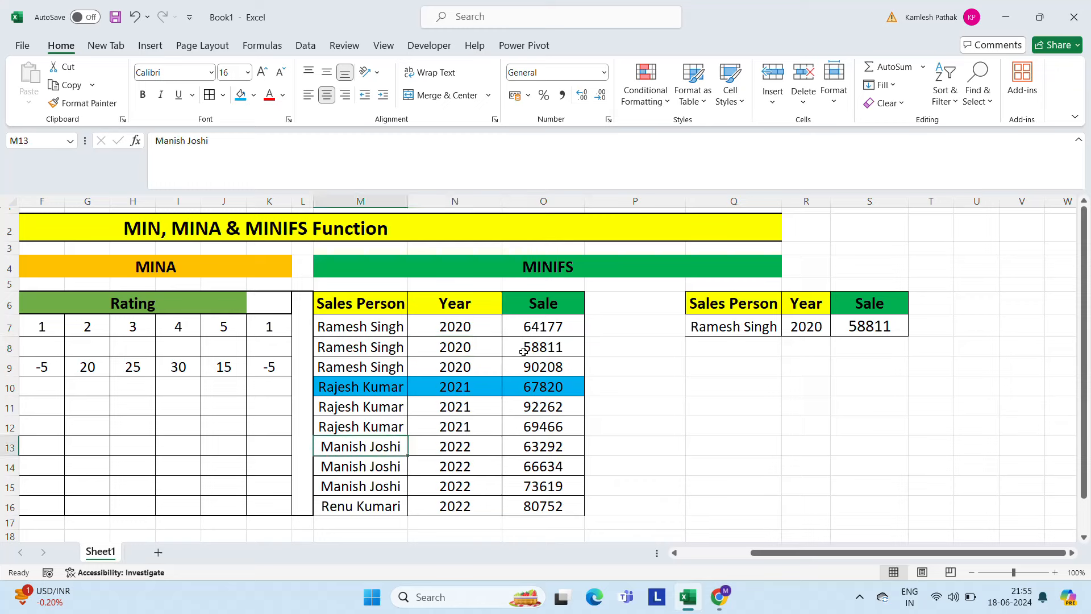
pyautogui.hotkey('ctrl', 'c')
pyautogui.press('Up')
pyautogui.press('Up')
pyautogui.press('Up')
pyautogui.press('Up')
pyautogui.press('Up')
pyautogui.press('Right')
pyautogui.press('Right')
pyautogui.press('Right')
pyautogui.press('Right')
pyautogui.press('Up')
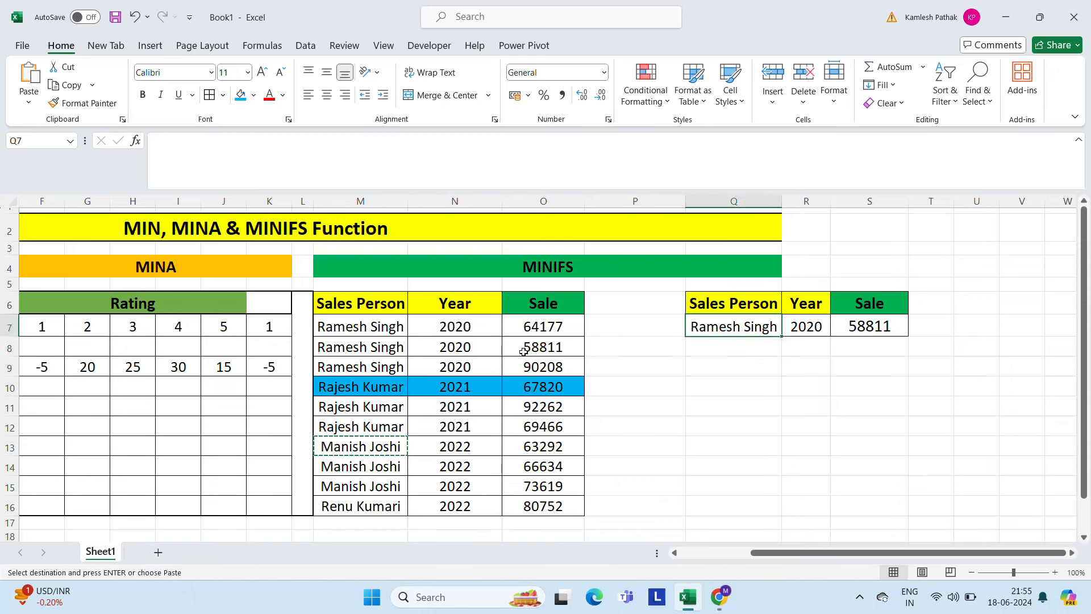
pyautogui.hotkey('ctrl', 'v')
# Step: Replace the year criterion in R7 with 2022, copied from N13, and compare the result with the sale in O13
pyautogui.press('Right')
pyautogui.press('Left')
pyautogui.press('Left')
pyautogui.press('Left')
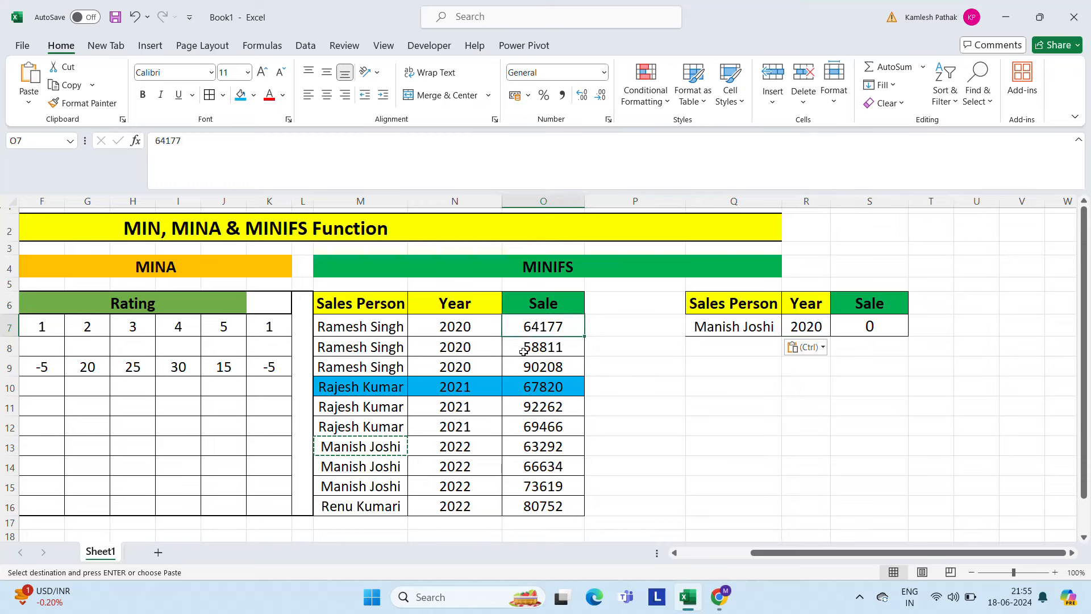
pyautogui.press('Down')
pyautogui.press('Down')
pyautogui.press('Down')
pyautogui.press('Down')
pyautogui.press('Down')
pyautogui.press('Down')
pyautogui.press('Left')
pyautogui.hotkey('ctrl', 'c')
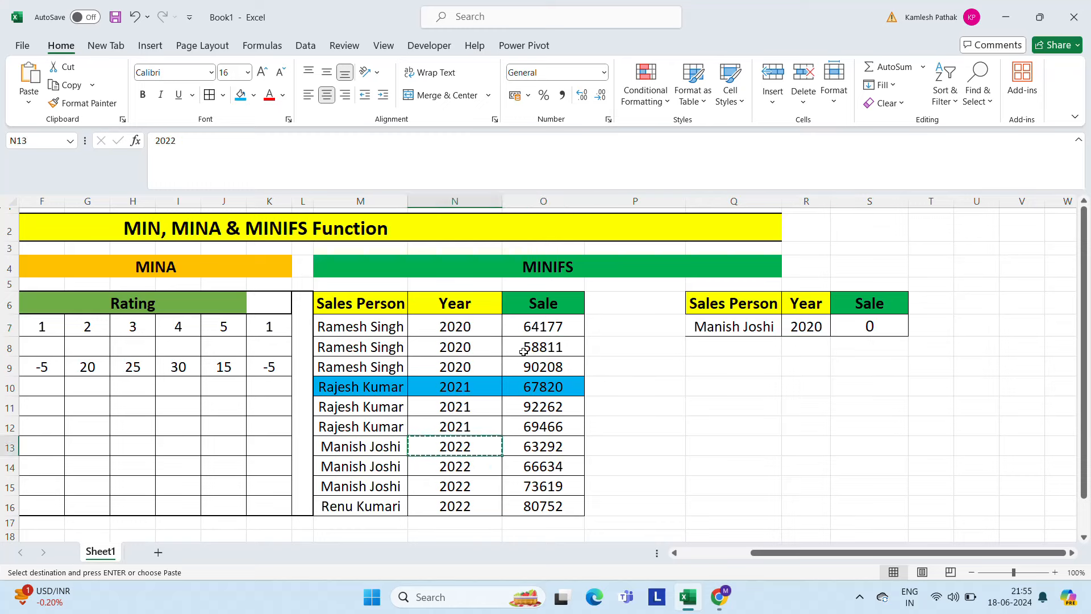
pyautogui.press('Up')
pyautogui.press('Up')
pyautogui.press('Up')
pyautogui.press('Up')
pyautogui.press('Up')
pyautogui.press('Up')
pyautogui.press('Right')
pyautogui.press('Right')
pyautogui.press('Right')
pyautogui.press('Right')
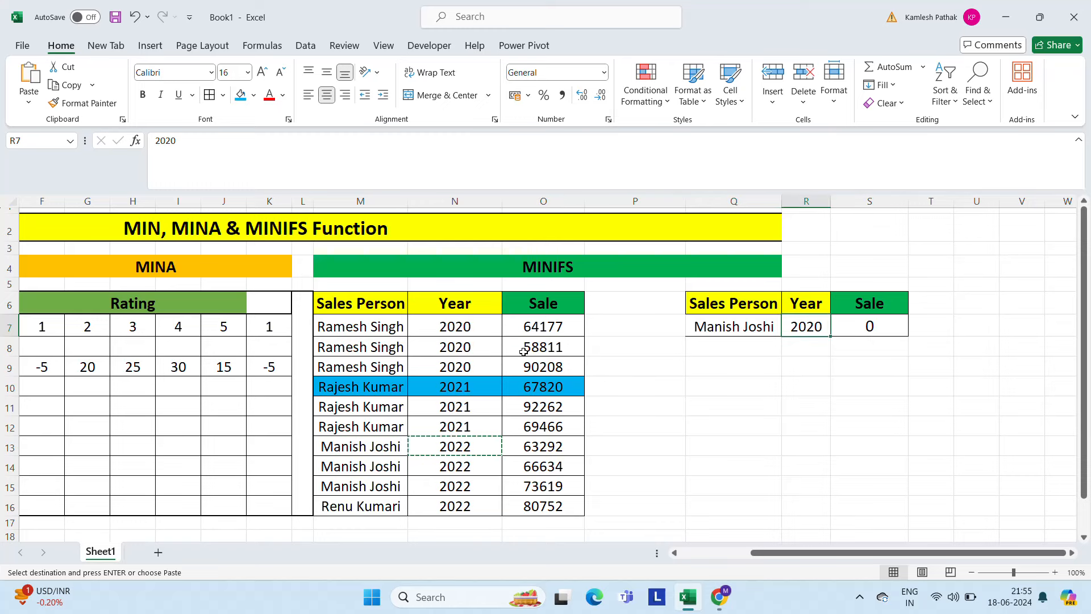
pyautogui.hotkey('ctrl', 'v')
pyautogui.press('Escape')
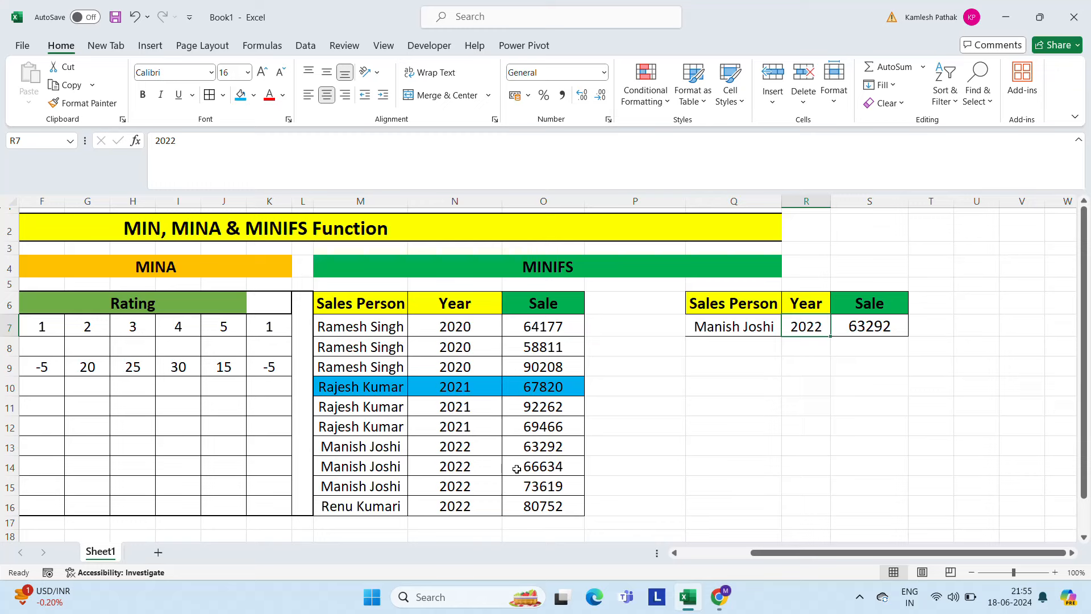
pyautogui.click(560, 446)
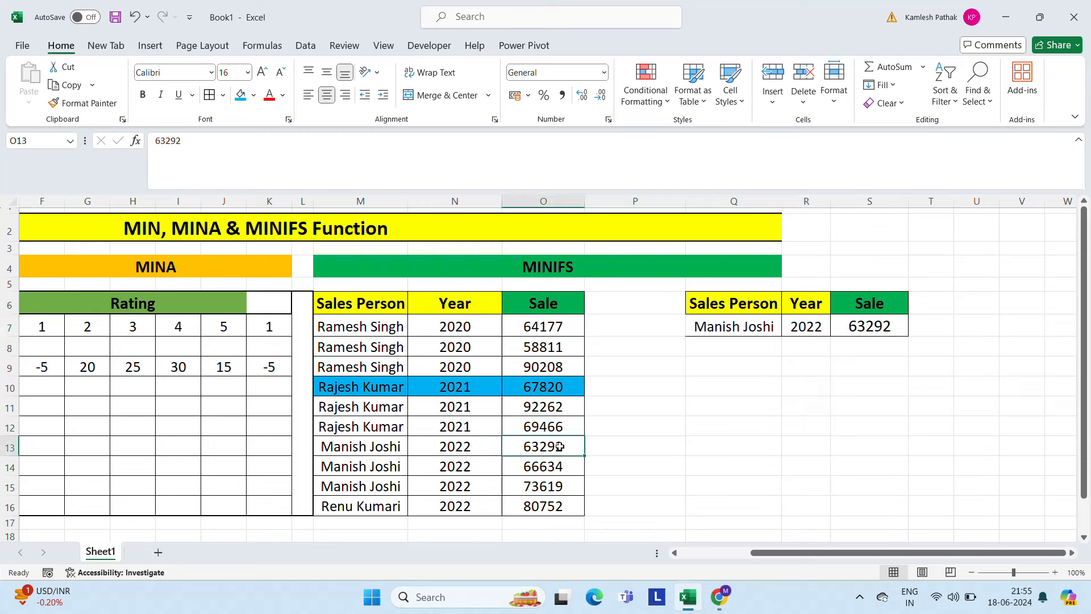
pyautogui.click(841, 343)
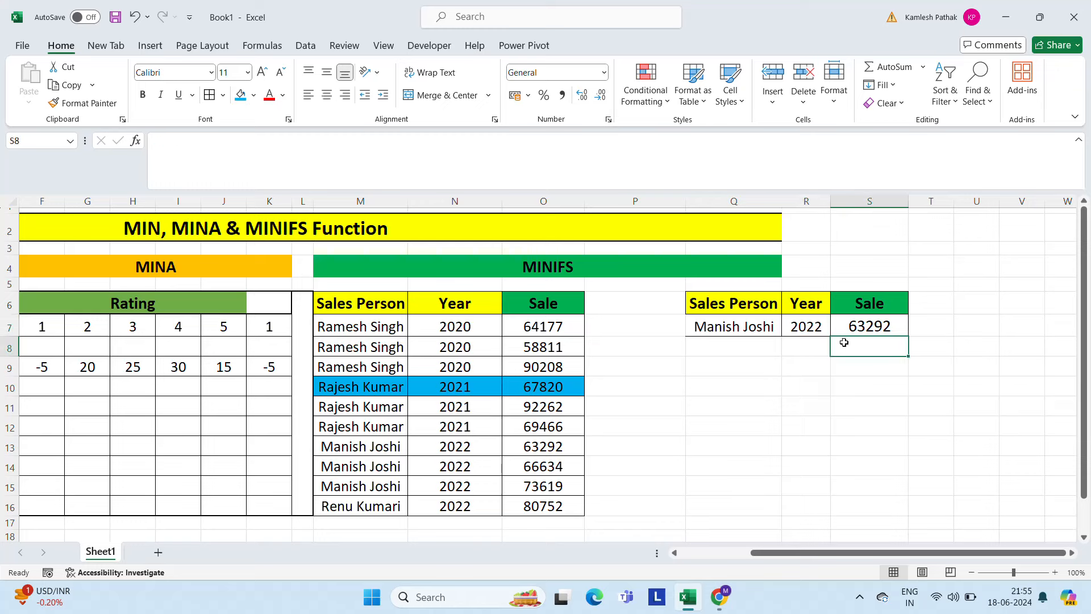
# Step: Review the MINA example, going through the rating values in rows 7 and 9
pyautogui.hscroll(-5, 672, 306)
pyautogui.click(672, 307)
pyautogui.press('Left')
pyautogui.press('Left')
pyautogui.press('Left')
pyautogui.press('Up')
pyautogui.press('Up')
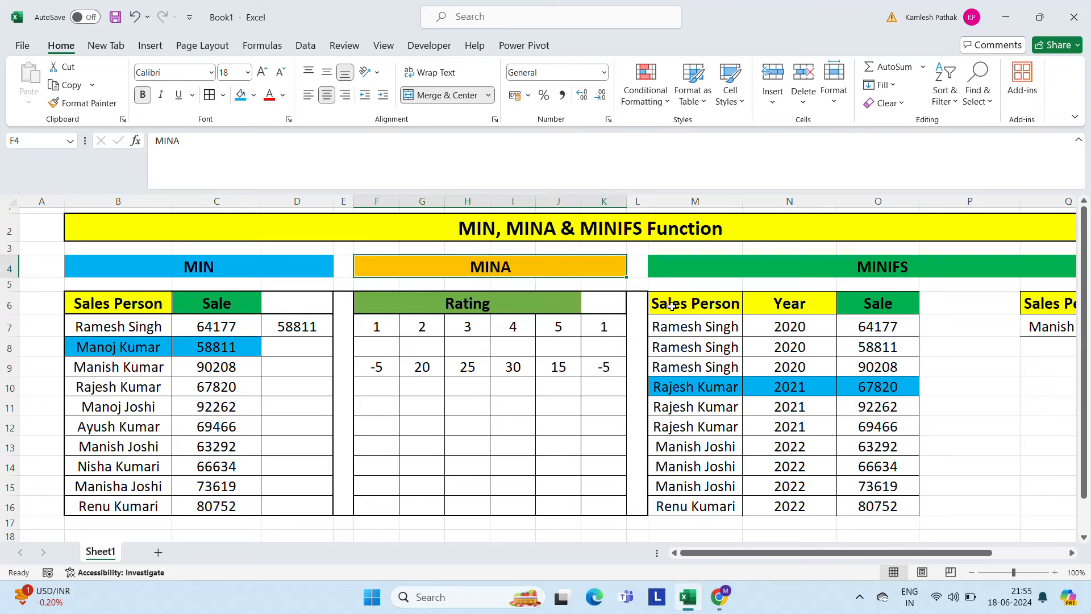
pyautogui.press('Down')
pyautogui.press('Down')
pyautogui.press('Down')
pyautogui.press('Down')
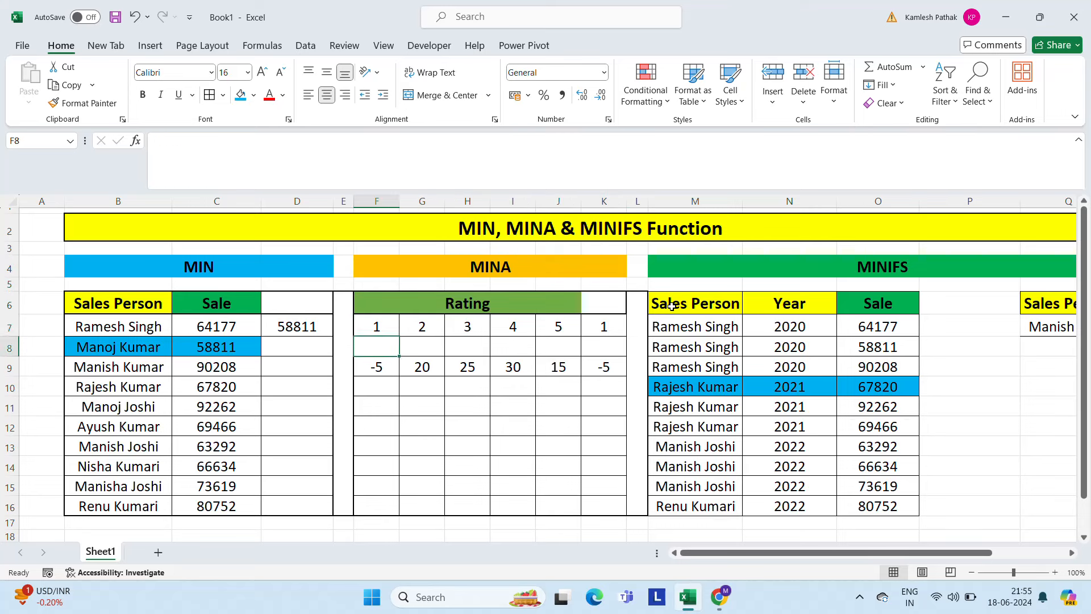
pyautogui.press('Up')
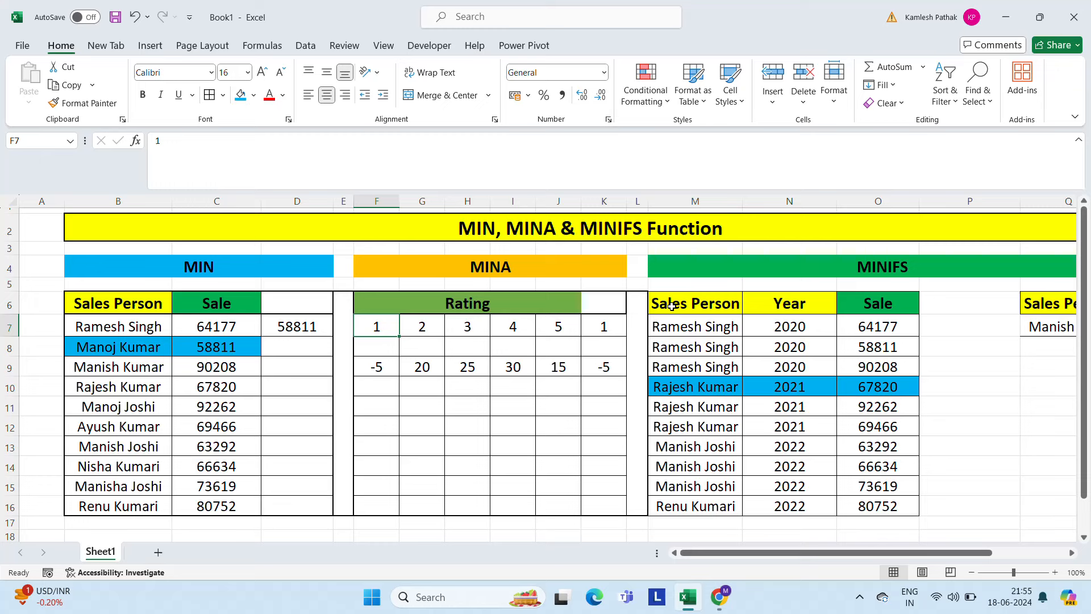
pyautogui.press('Right')
pyautogui.press('Down')
pyautogui.press('Down')
pyautogui.press('Left')
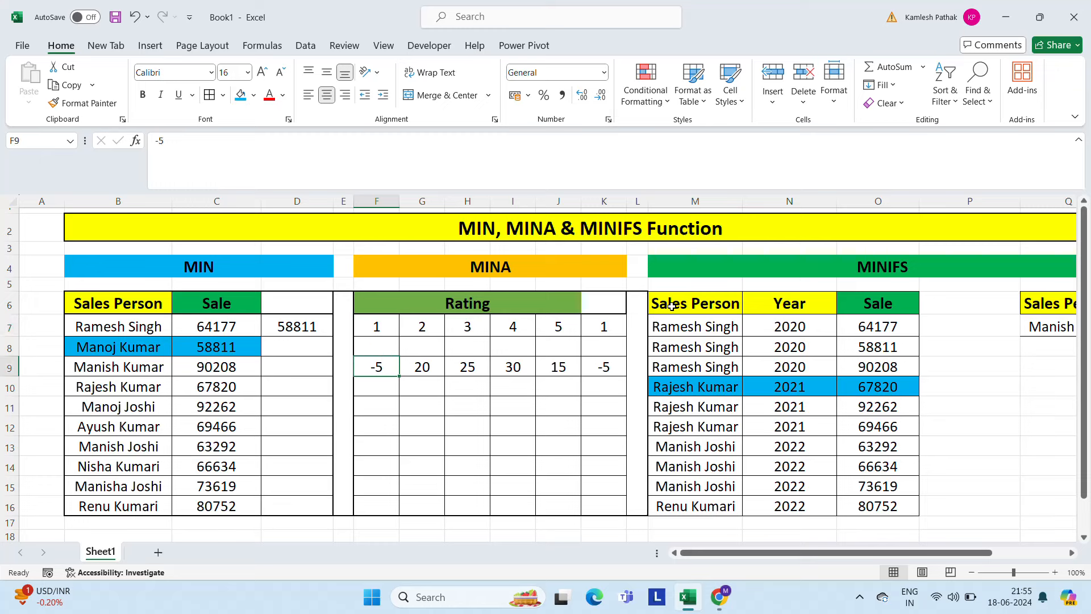
pyautogui.press('Right')
pyautogui.press('Left')
pyautogui.press('Right')
pyautogui.press('Right')
pyautogui.press('Right')
pyautogui.press('Right')
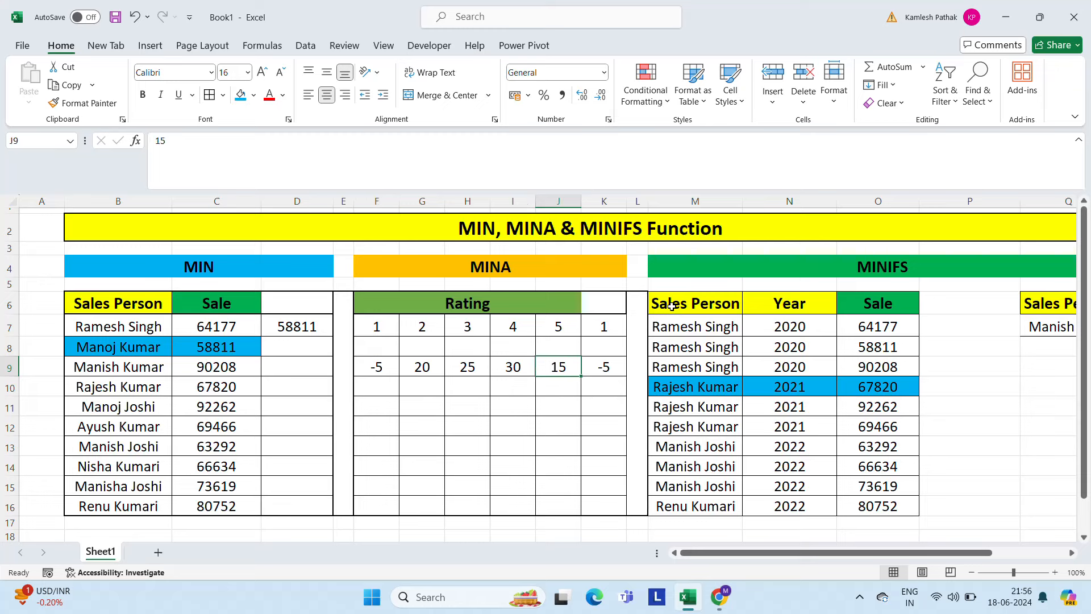
# Step: Review the MINIFS criteria table in Q6:S7
pyautogui.press('Right')
pyautogui.press('Right')
pyautogui.press('Right')
pyautogui.press('Down')
pyautogui.press('Down')
pyautogui.press('Down')
pyautogui.press('Right')
pyautogui.press('Right')
pyautogui.press('Right')
pyautogui.press('Right')
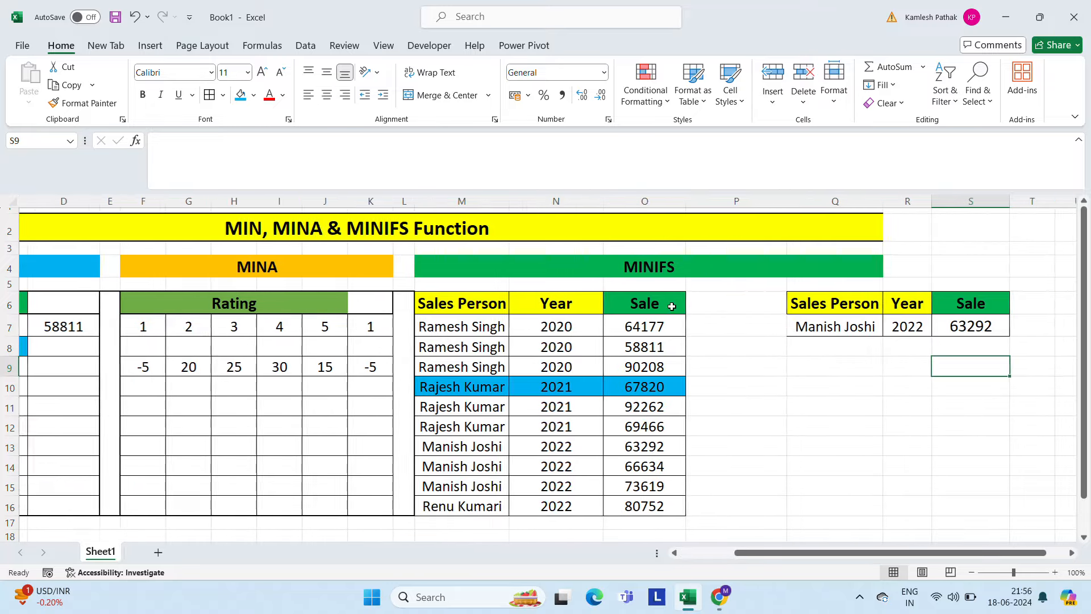
pyautogui.press('Up')
pyautogui.press('Up')
pyautogui.press('Up')
pyautogui.press('Up')
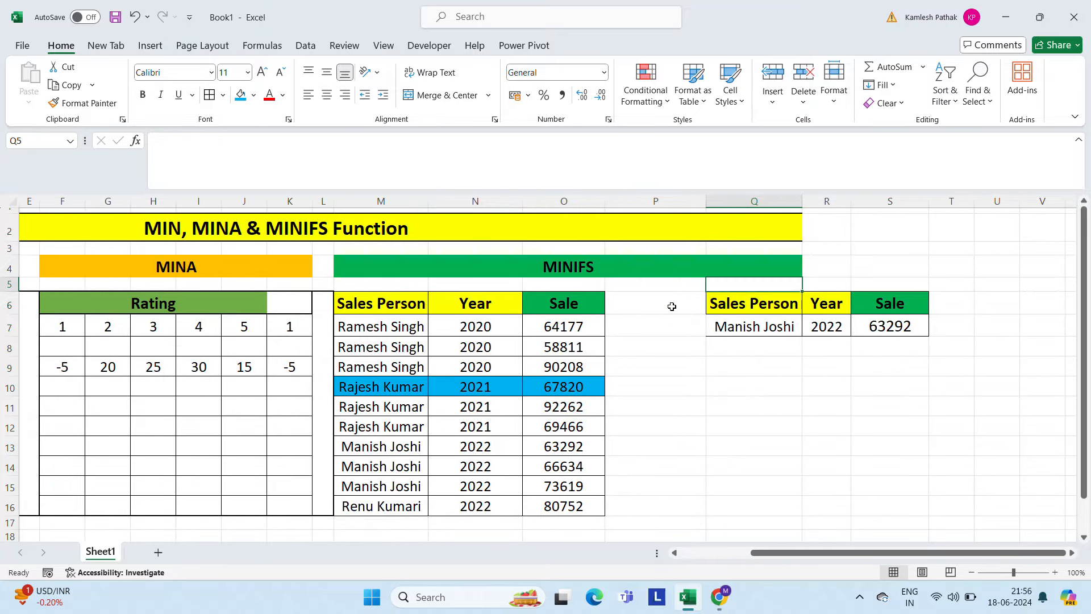
pyautogui.press('Down')
pyautogui.press('Down')
pyautogui.press('Down')
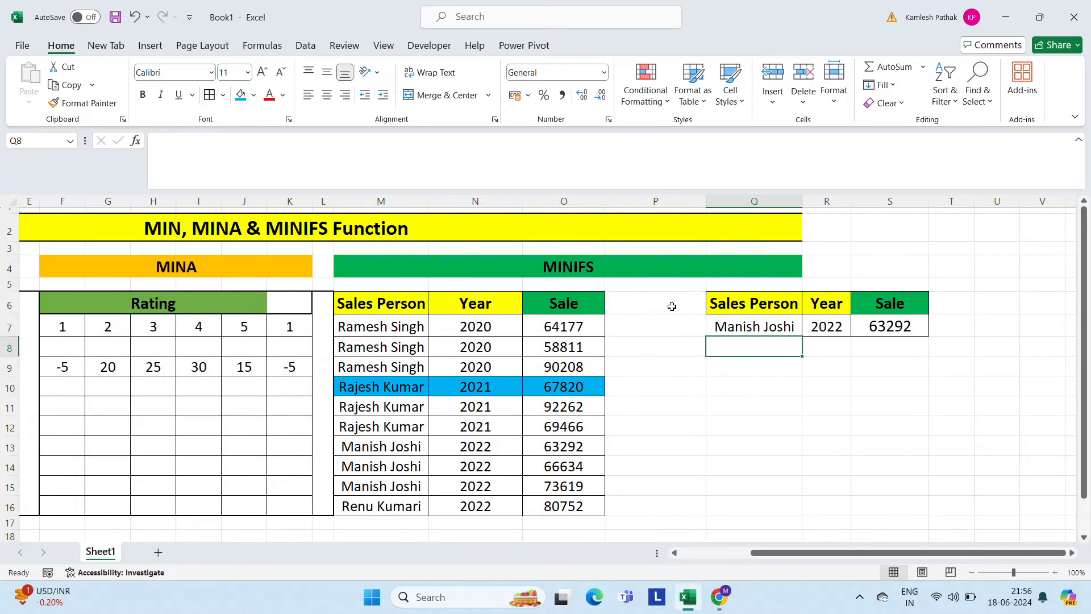
pyautogui.press('Up')
pyautogui.press('Up')
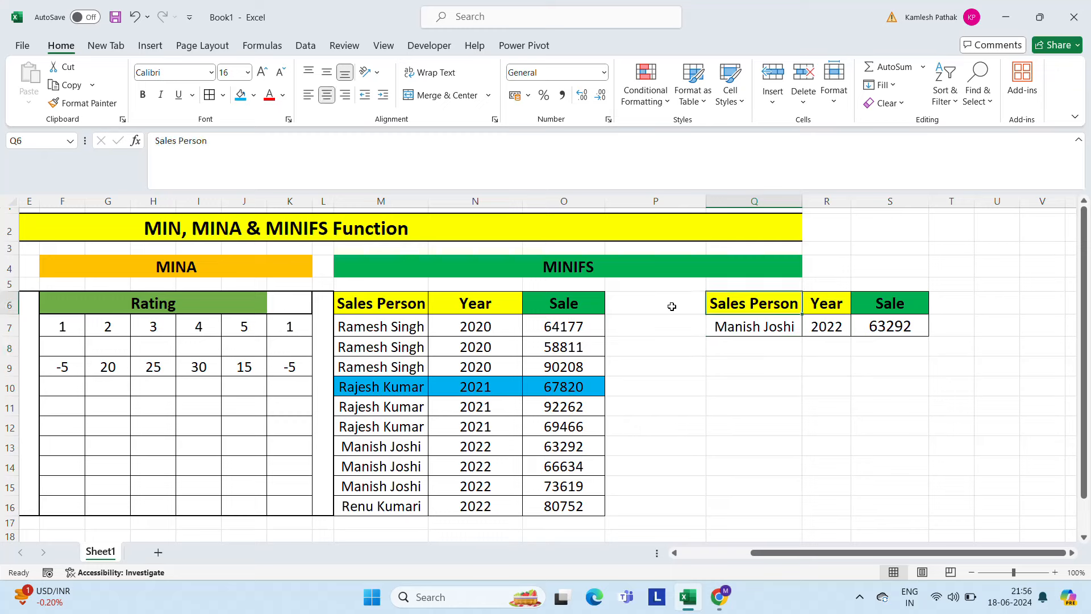
# Step: Compare the MINIFS source table headings with the criteria in Q6:R7 and examine the formula in S7
pyautogui.press('Down')
pyautogui.press('Left')
pyautogui.press('Left')
pyautogui.press('Left')
pyautogui.press('Left')
pyautogui.press('Left')
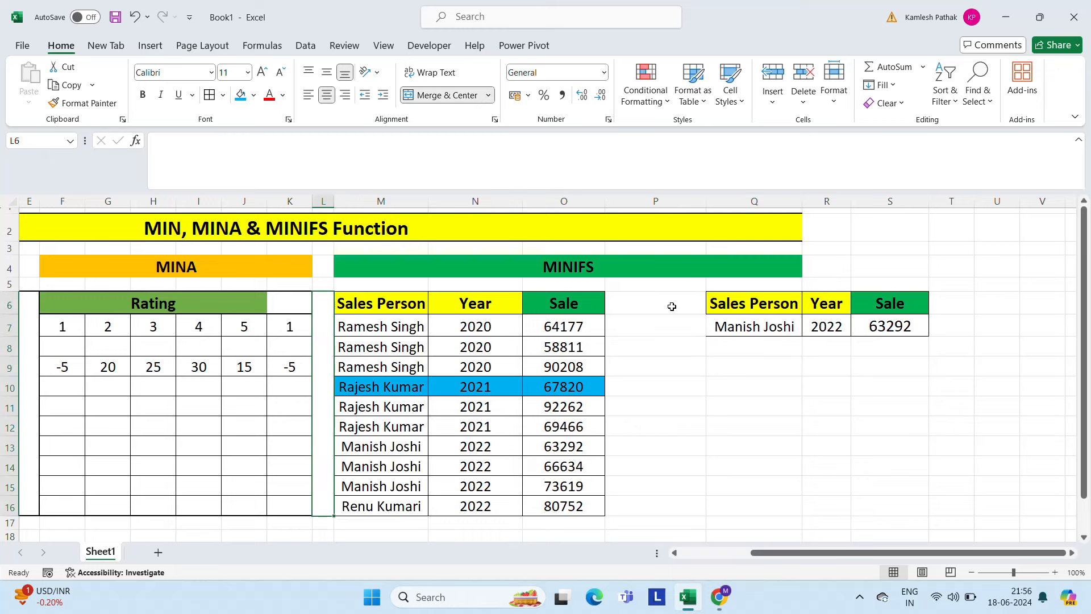
pyautogui.press('Up')
pyautogui.press('Right')
pyautogui.press('Down')
pyautogui.press('Right')
pyautogui.press('Right')
pyautogui.press('Right')
pyautogui.press('Right')
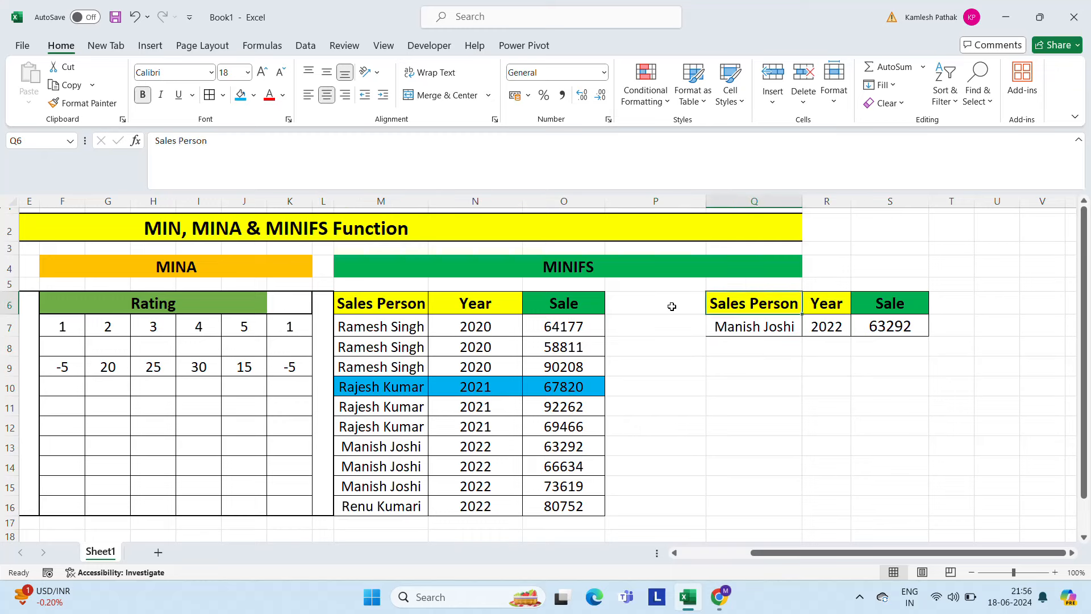
pyautogui.press('Right')
pyautogui.press('Down')
pyautogui.press('Right')
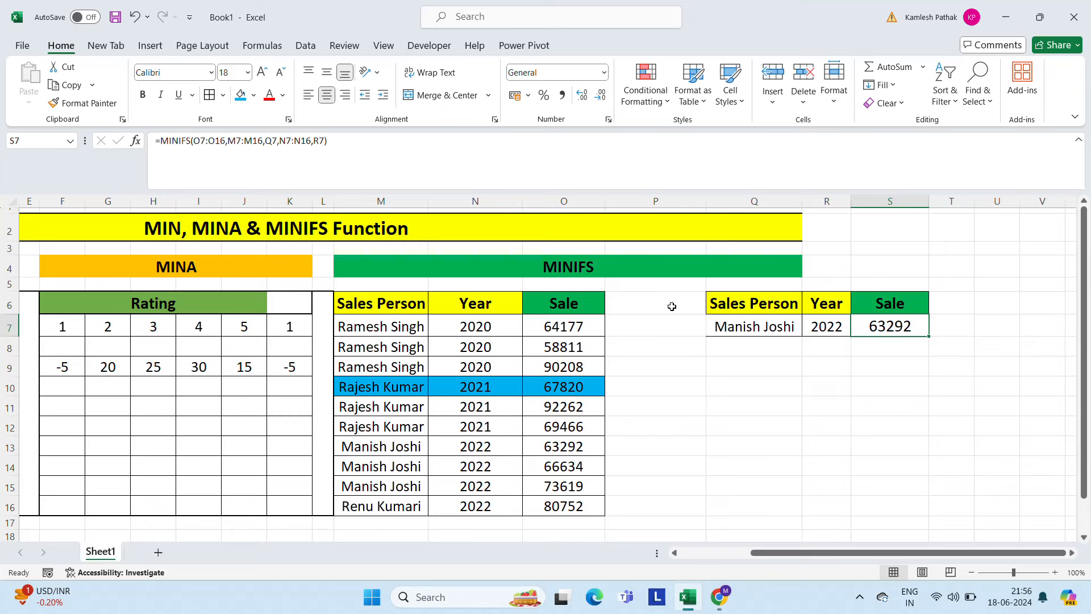
pyautogui.press('Left')
pyautogui.press('Left')
pyautogui.press('Left')
pyautogui.press('Left')
pyautogui.press('Left')
pyautogui.press('Right')
pyautogui.press('Right')
pyautogui.press('Right')
pyautogui.press('Right')
pyautogui.press('Right')
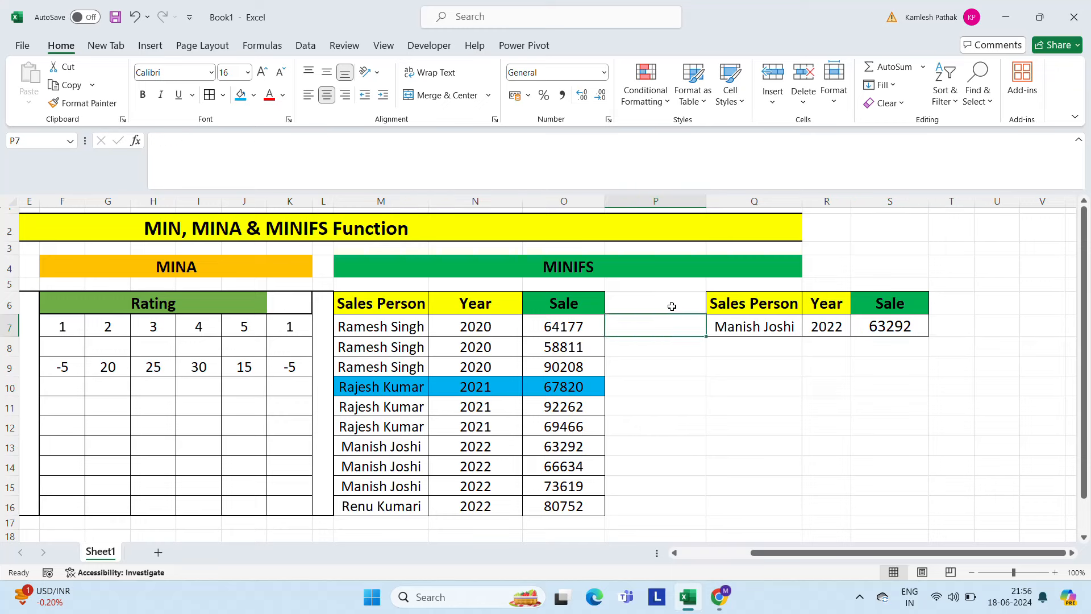
pyautogui.press('Right')
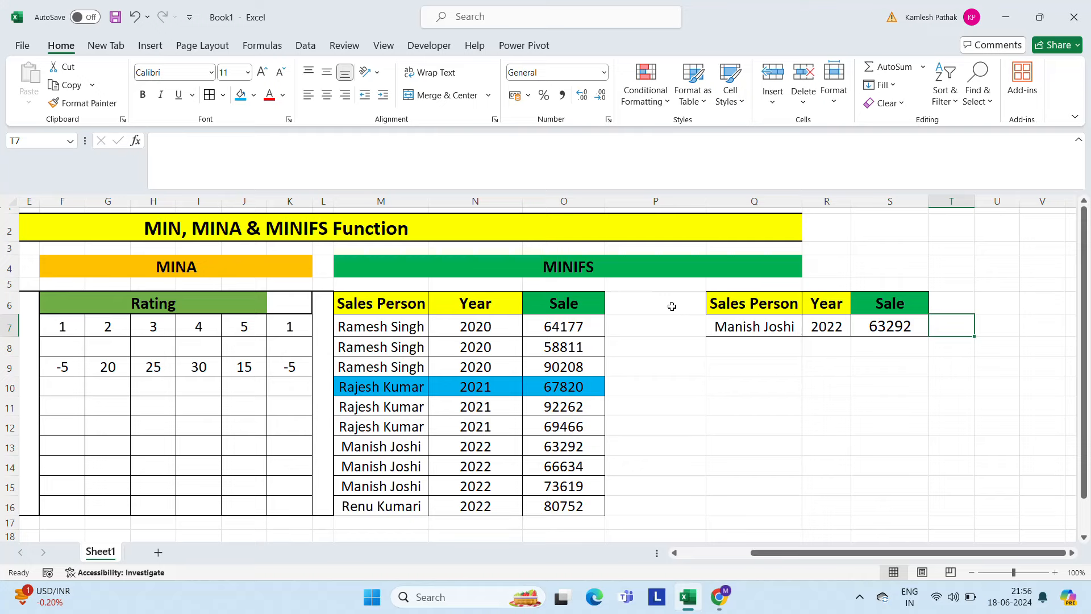
pyautogui.press('Left')
pyautogui.press('Left')
pyautogui.press('Left')
pyautogui.press('Left')
pyautogui.press('Left')
pyautogui.press('Left')
pyautogui.press('Left')
pyautogui.press('Left')
pyautogui.press('Left')
pyautogui.press('Left')
pyautogui.press('Left')
pyautogui.press('Left')
pyautogui.press('Left')
pyautogui.press('Left')
pyautogui.press('Left')
pyautogui.press('Left')
pyautogui.press('Left')
pyautogui.press('Left')
pyautogui.press('Left')
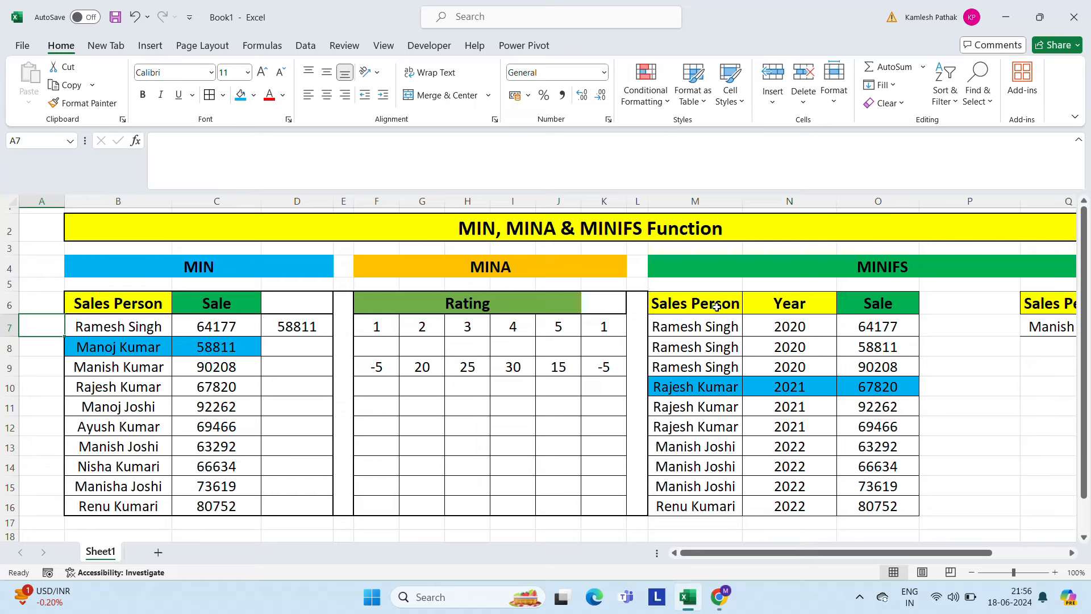
pyautogui.click(859, 597)
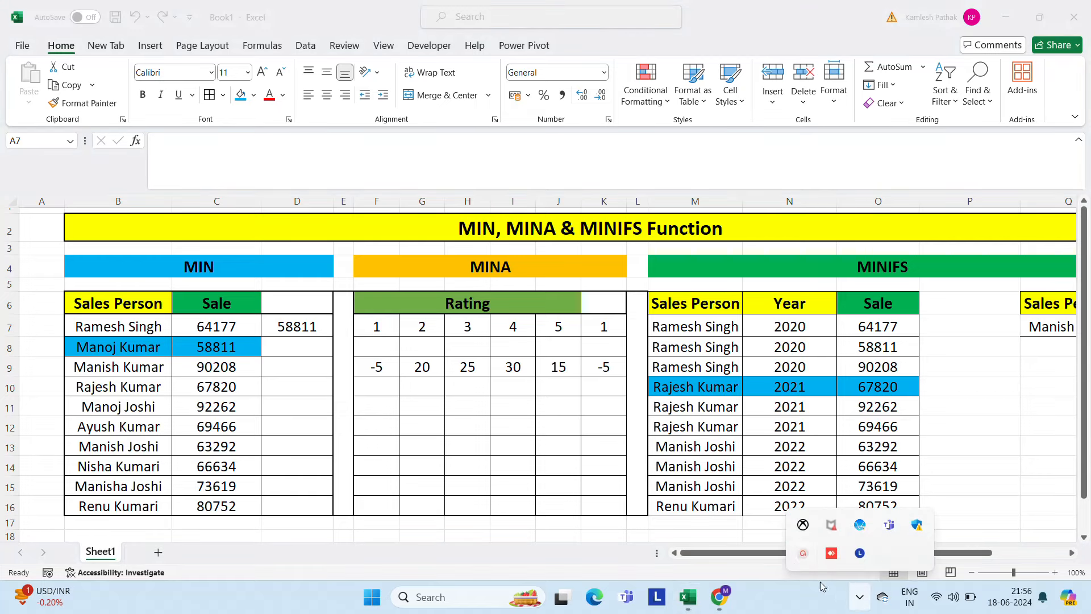